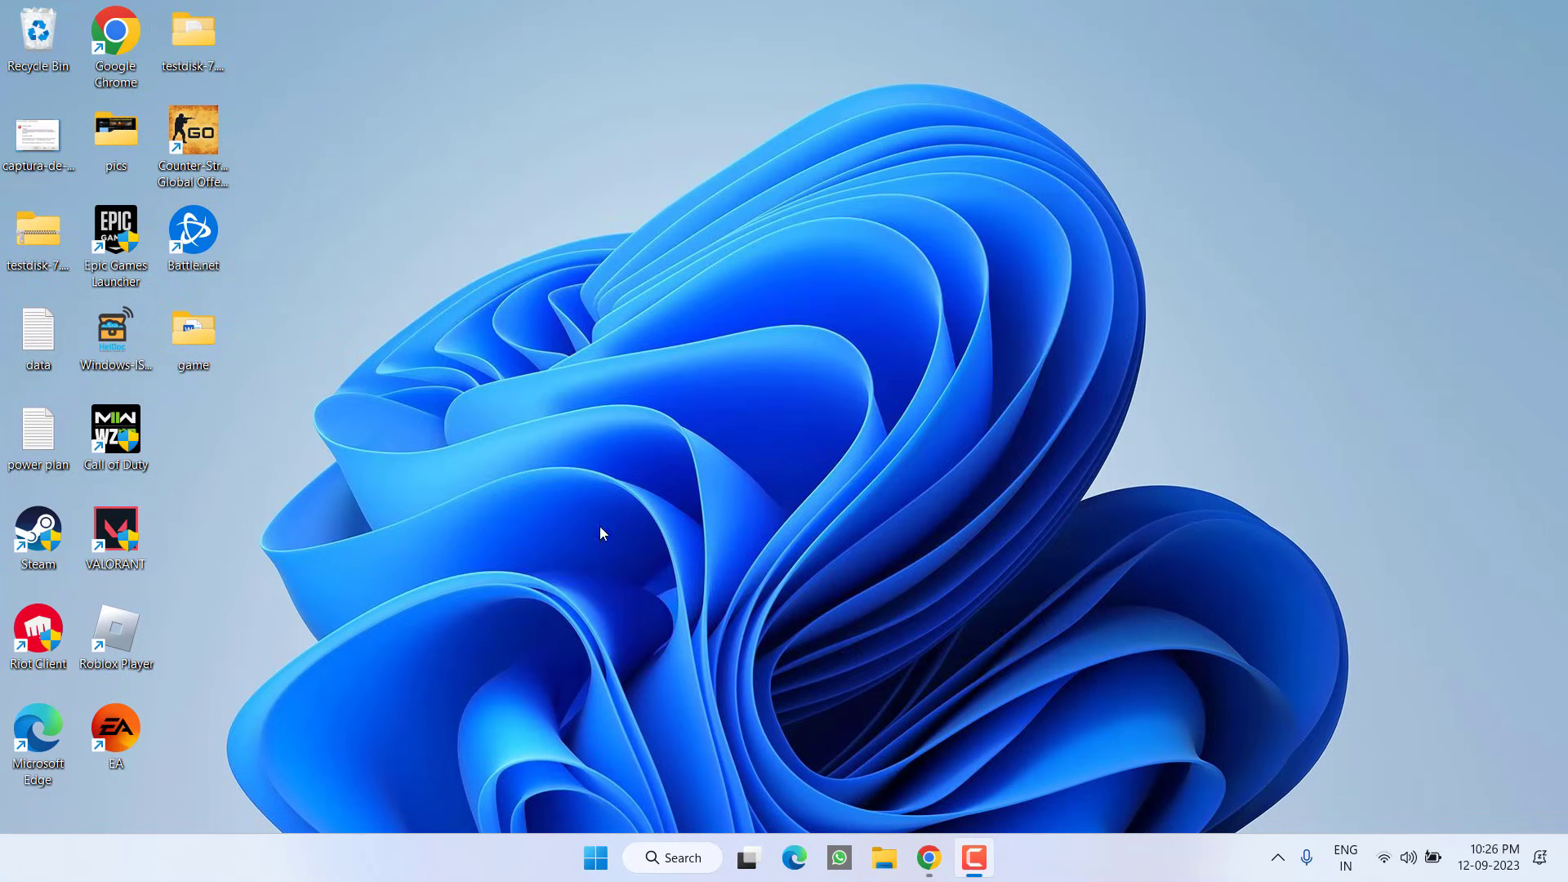
Step: Run 'msiexec /unregister' from the Run dialog to unregister the Windows Installer service
right_click(594, 856)
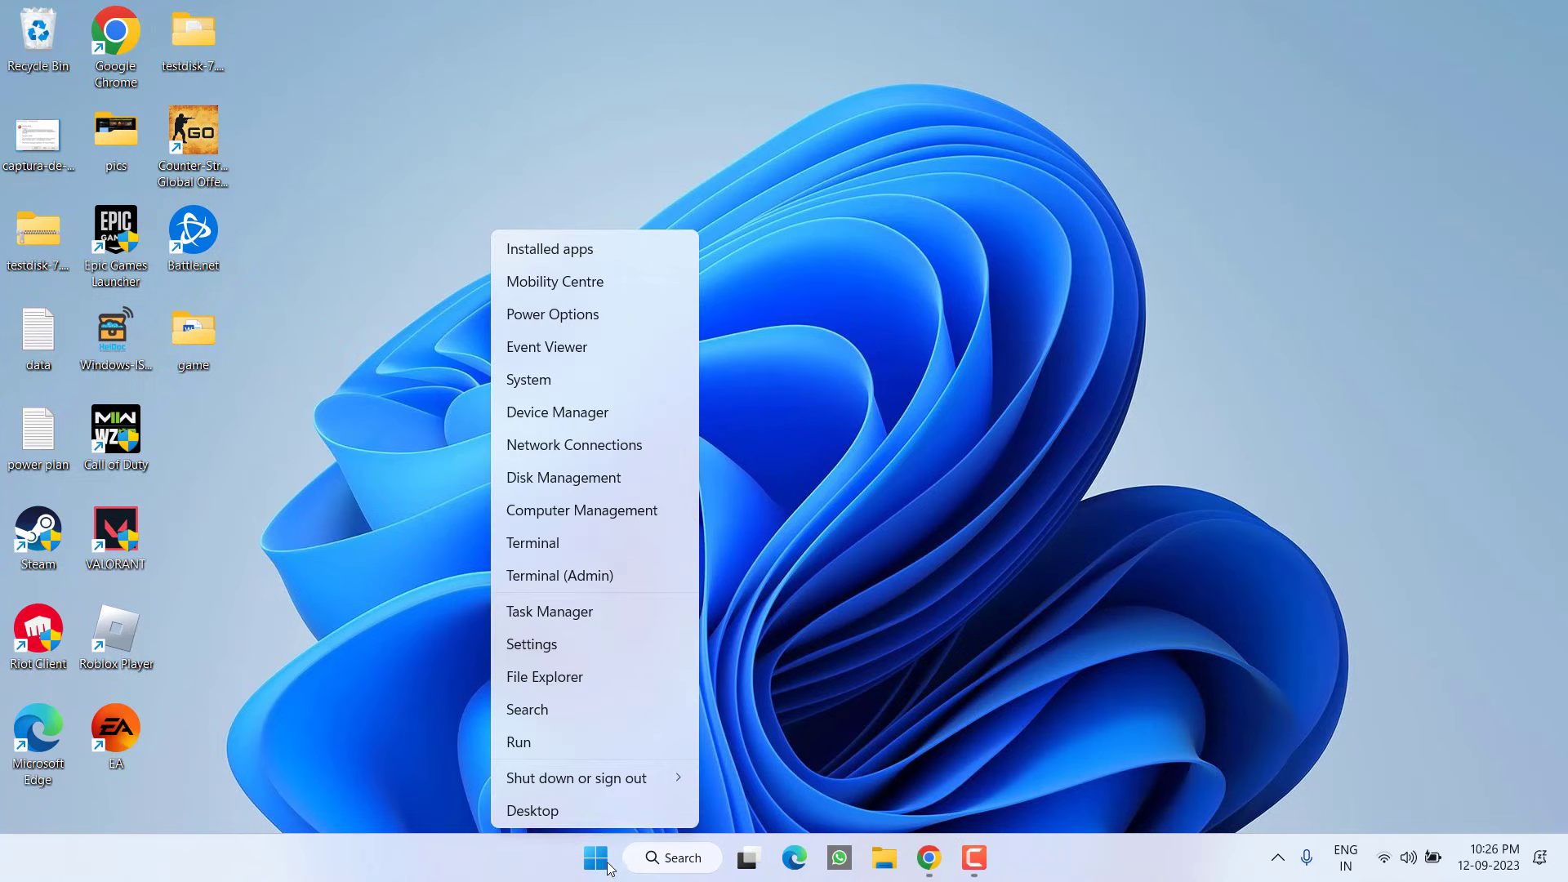
left_click(529, 739)
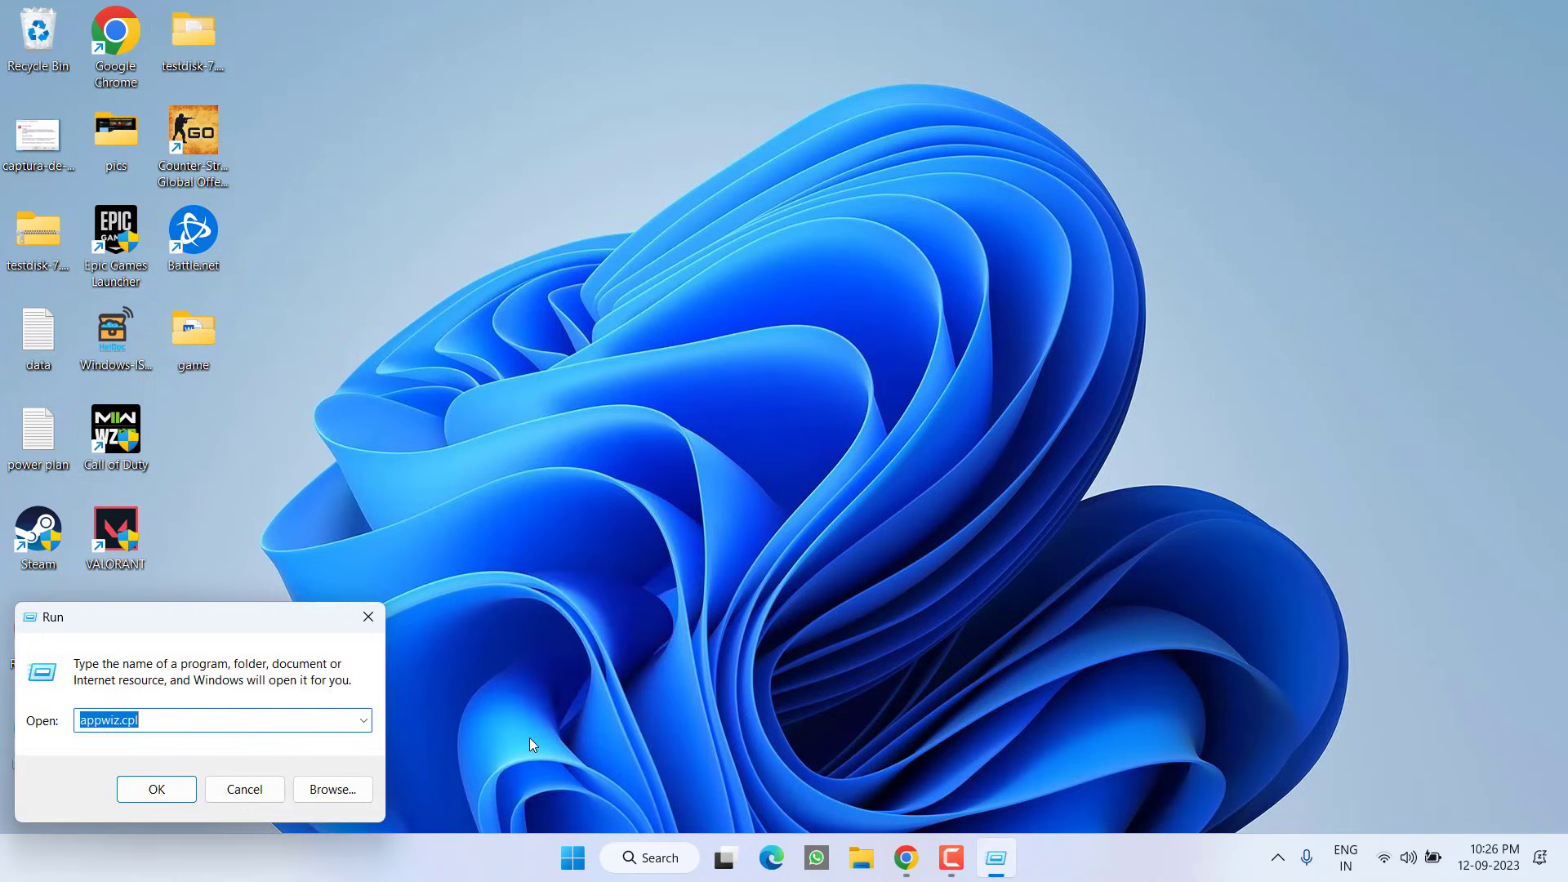
type("msi")
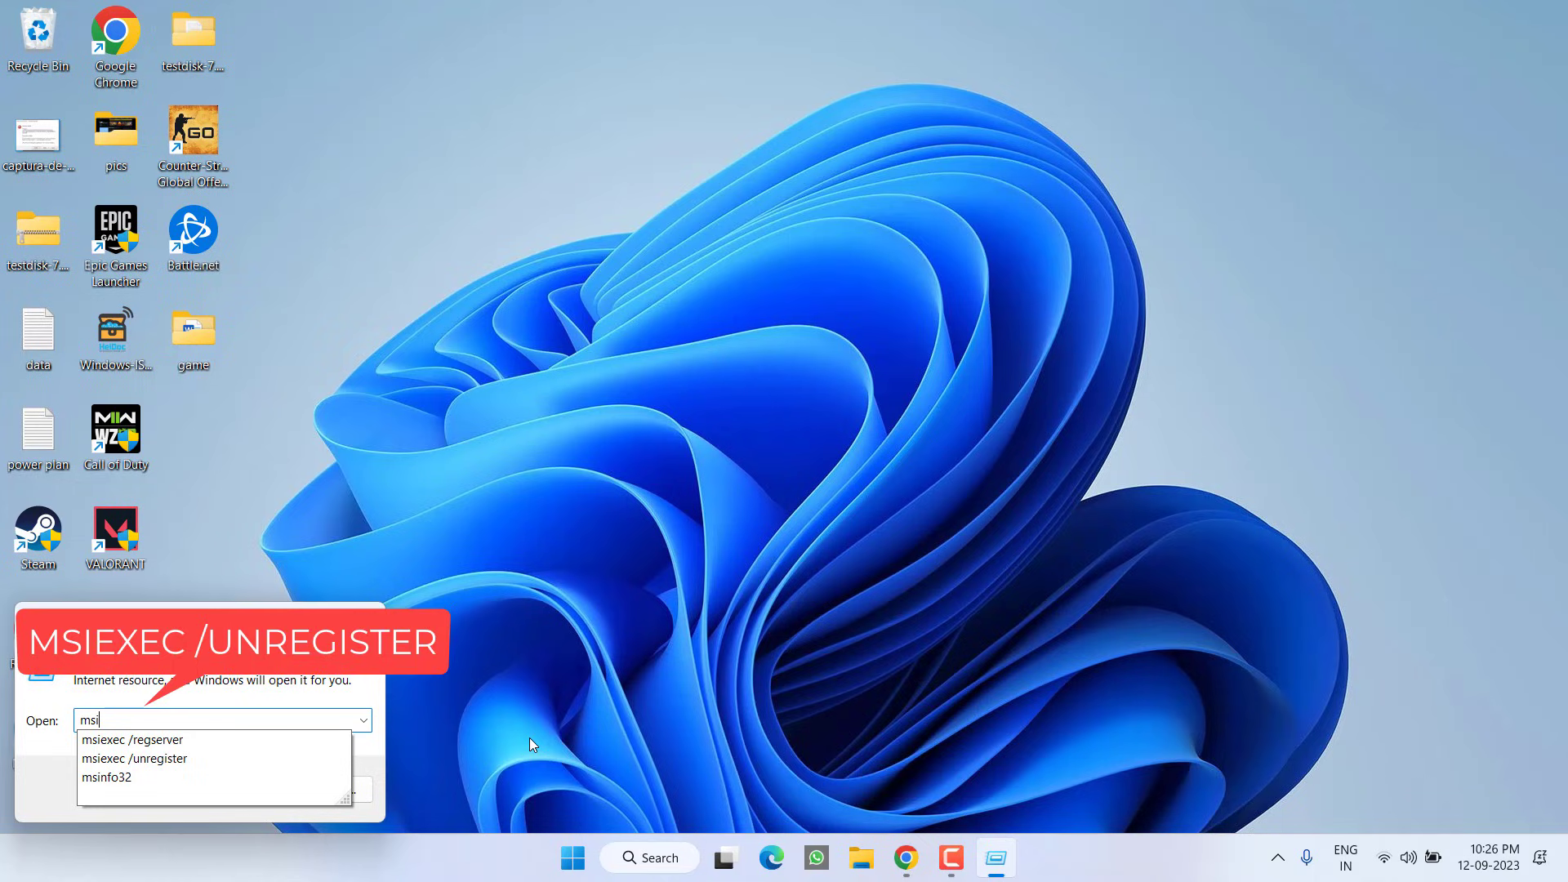
key("Down")
key("Down")
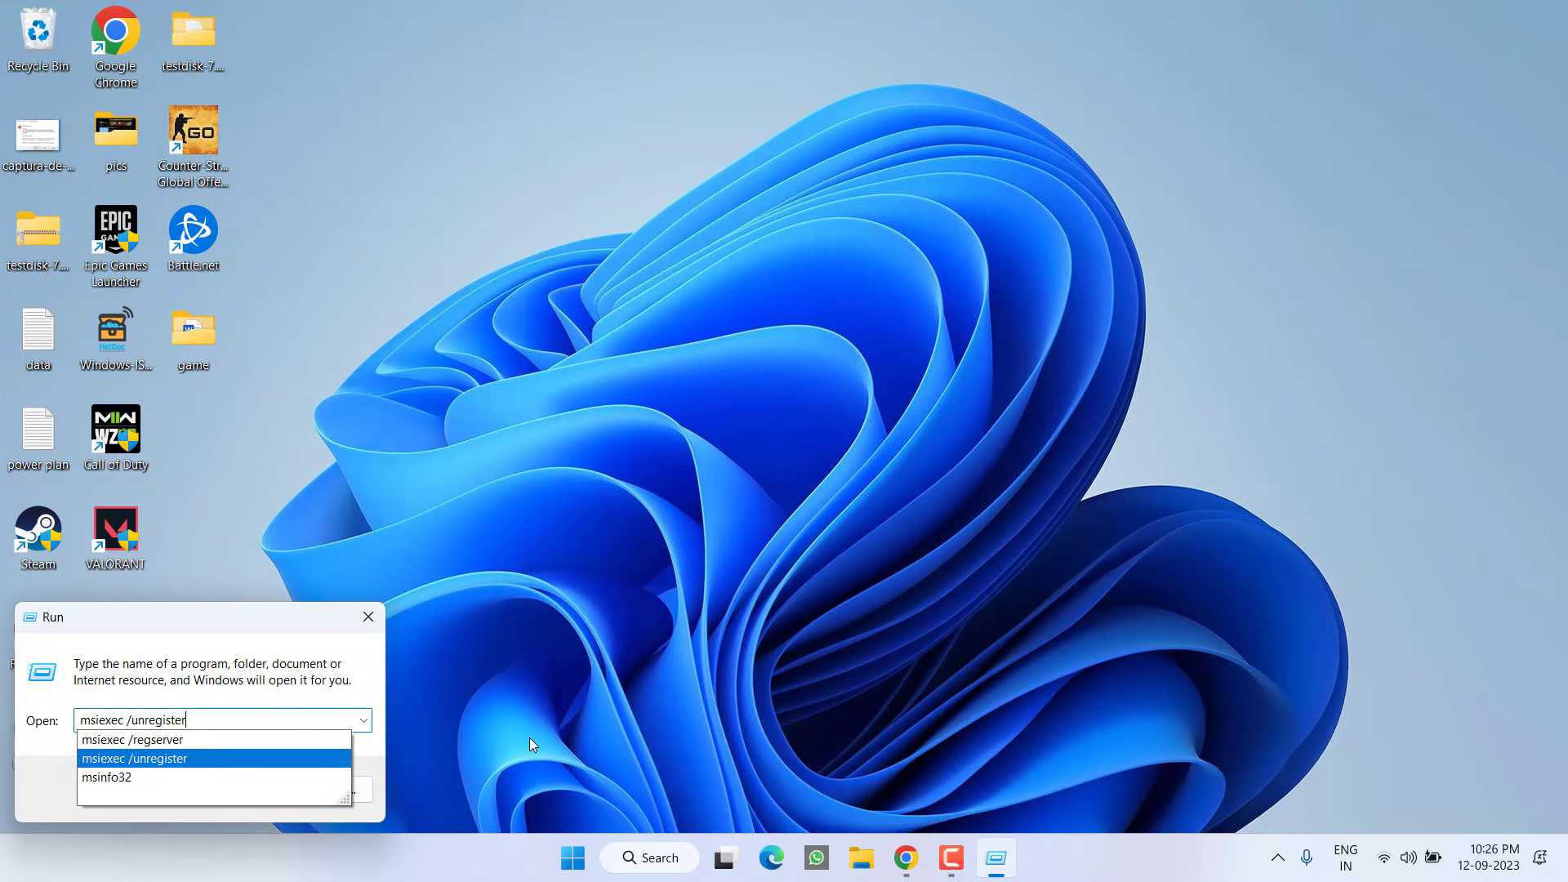
key("Return")
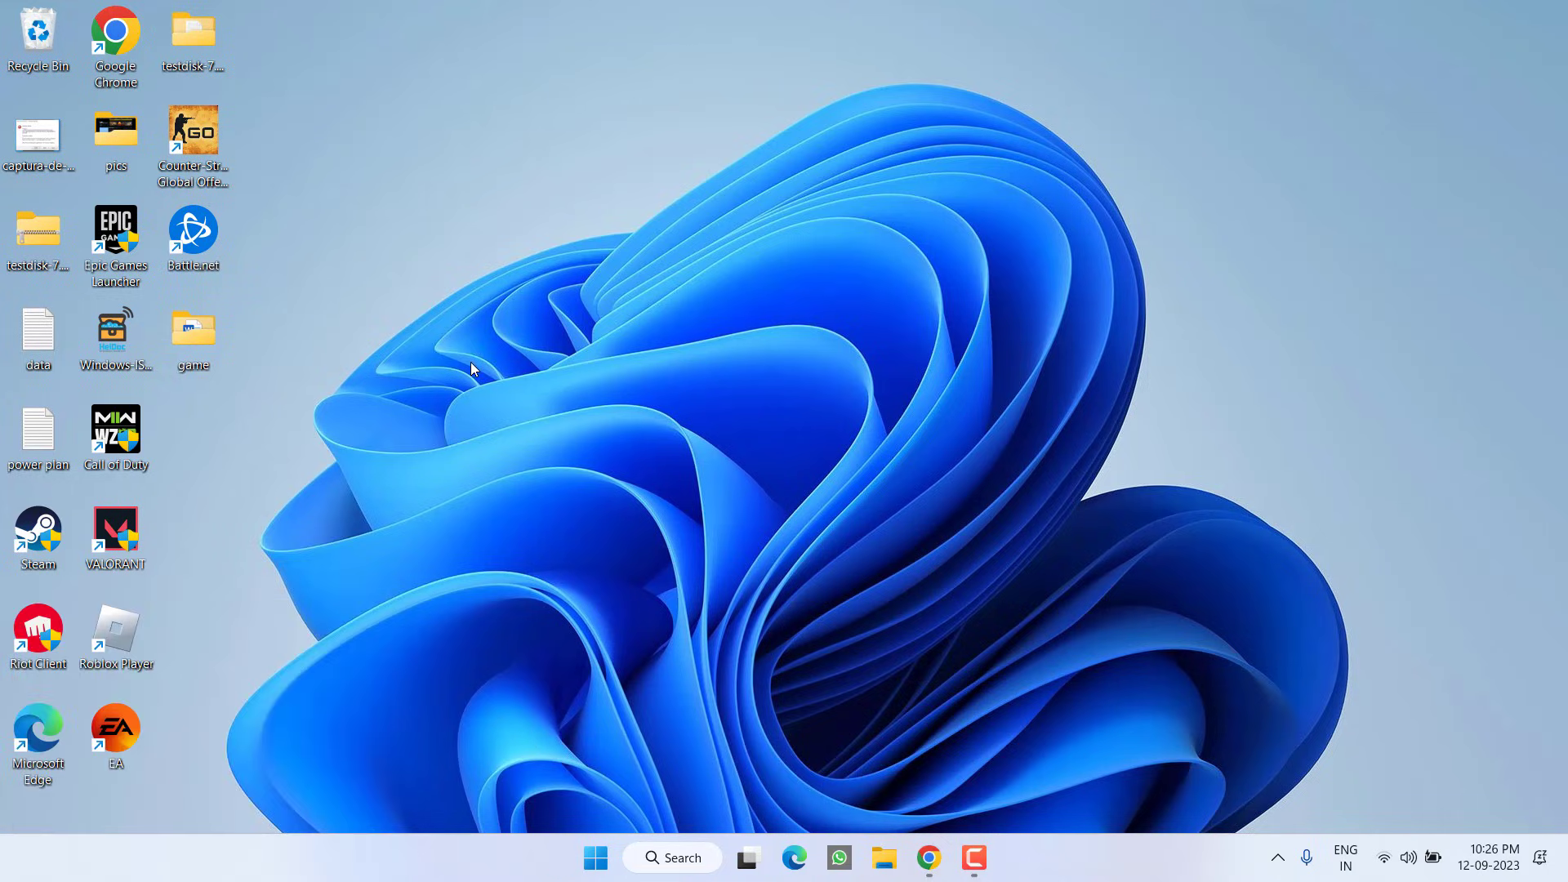
Step: Run 'msiexec /regserver' from the Run dialog to re-register Windows Installer
right_click(596, 872)
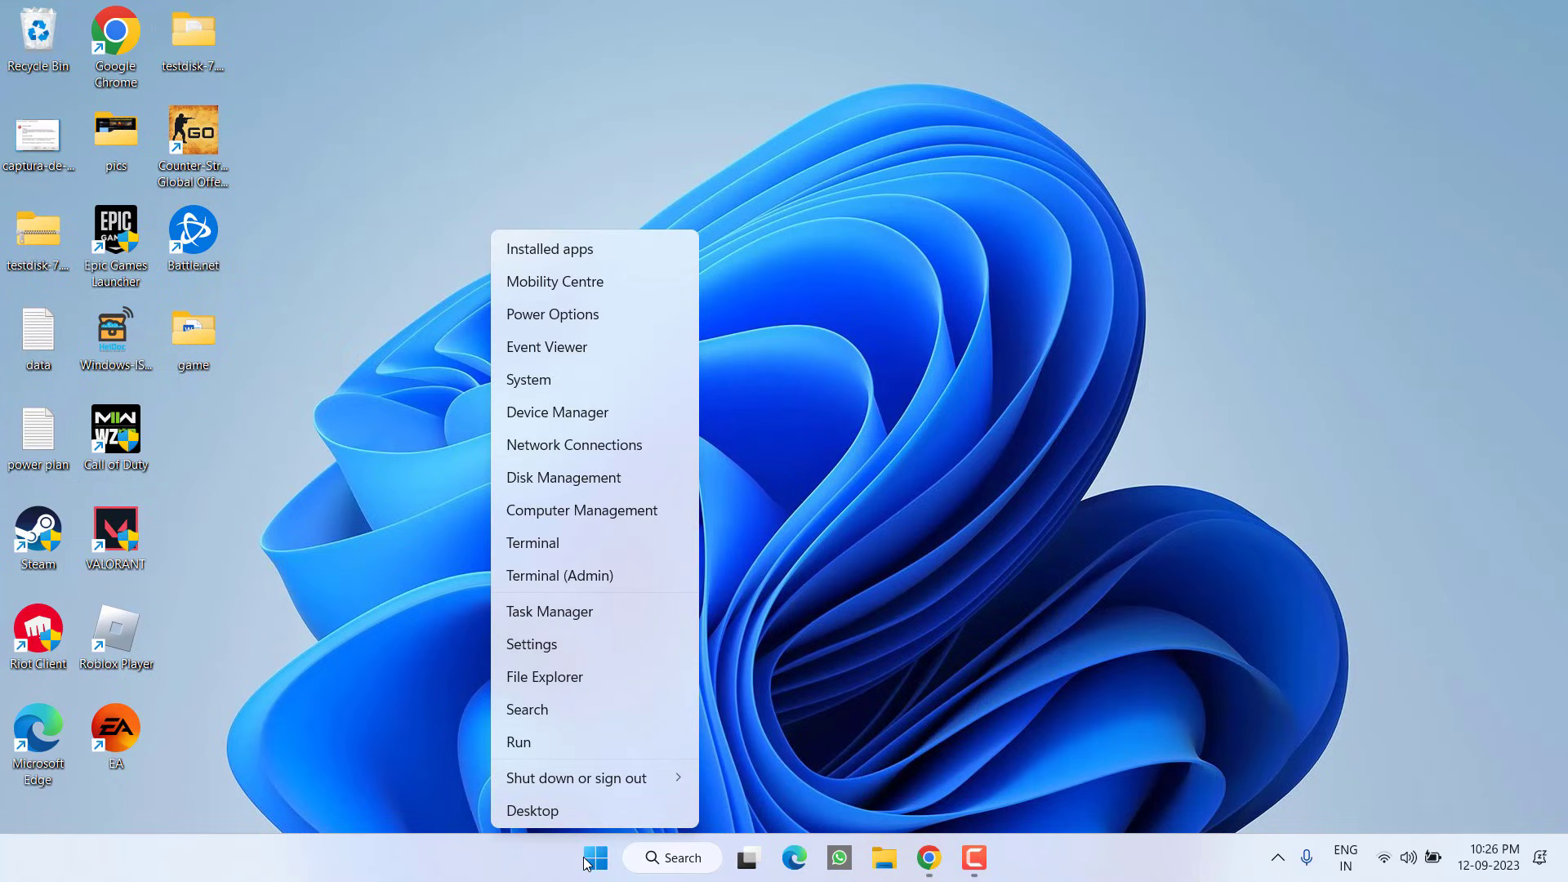
left_click(569, 741)
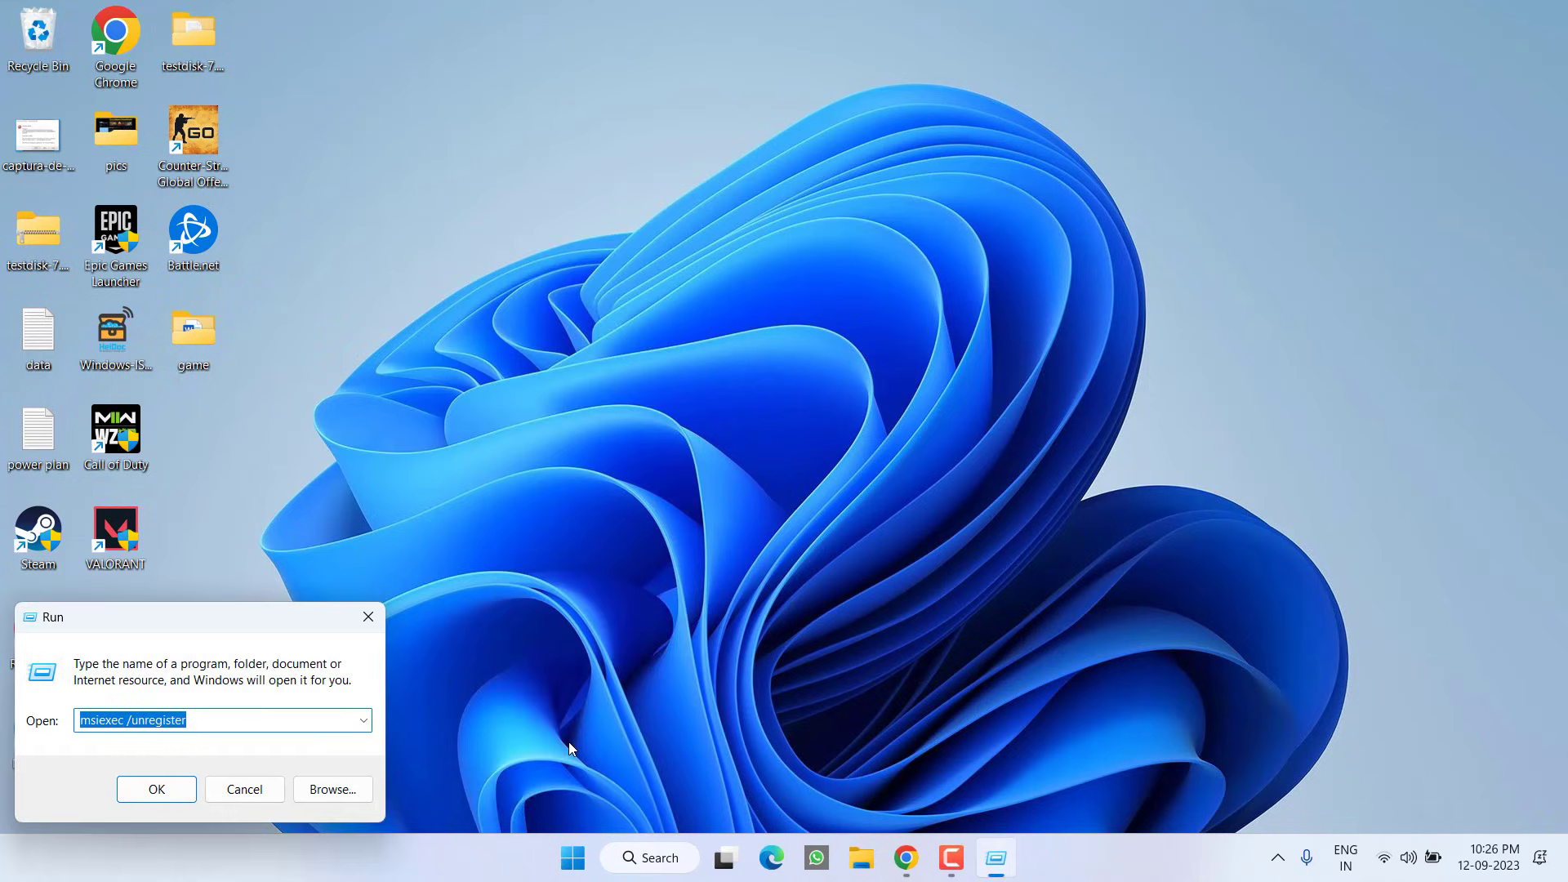
type("msi")
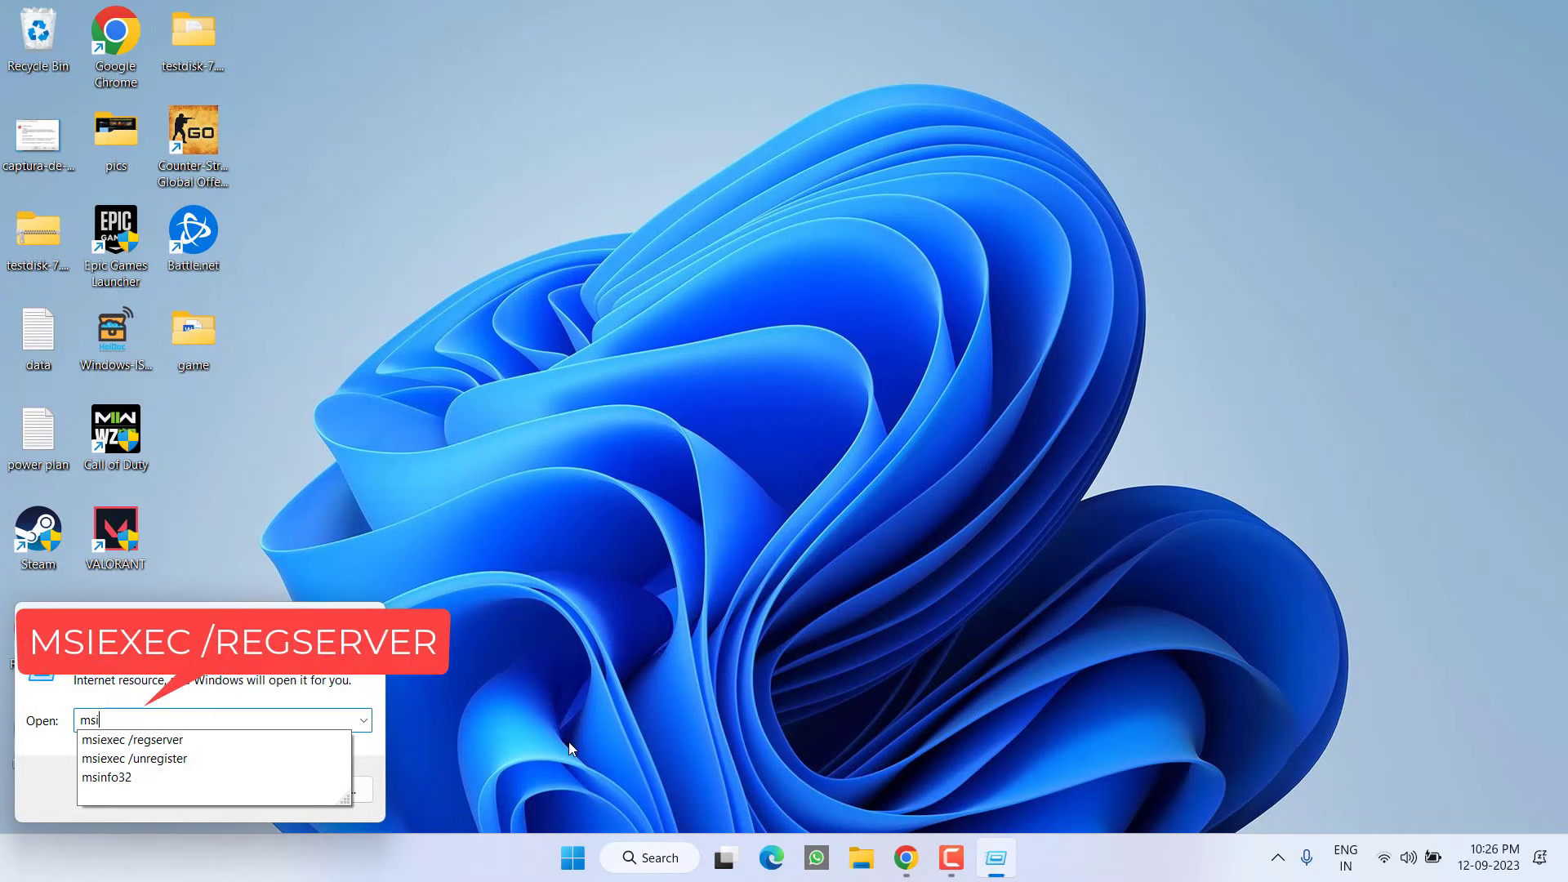
key("Down")
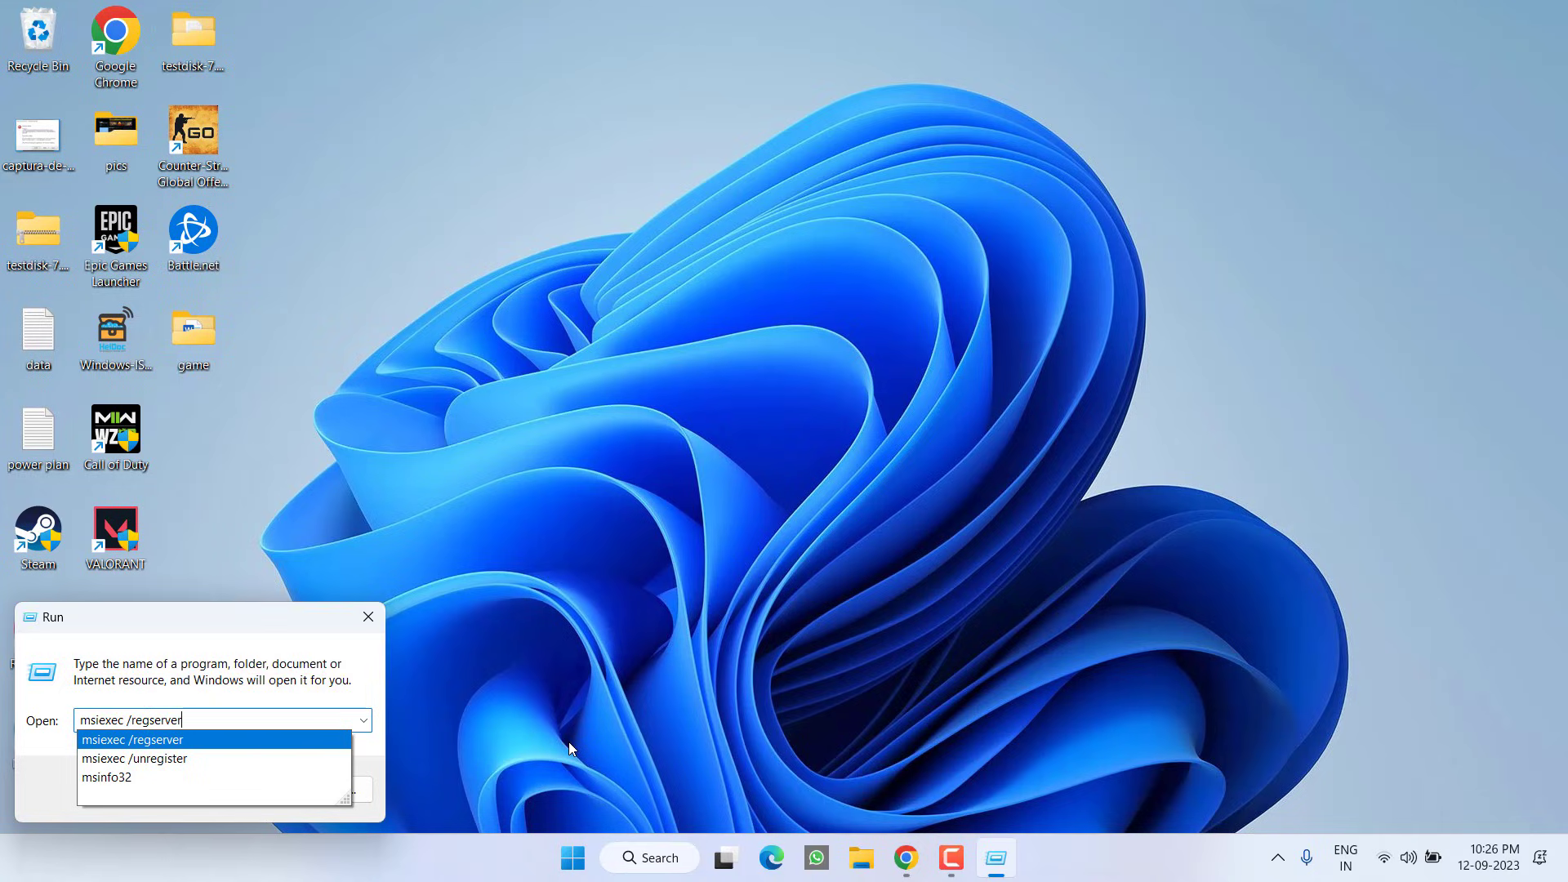
key("Return")
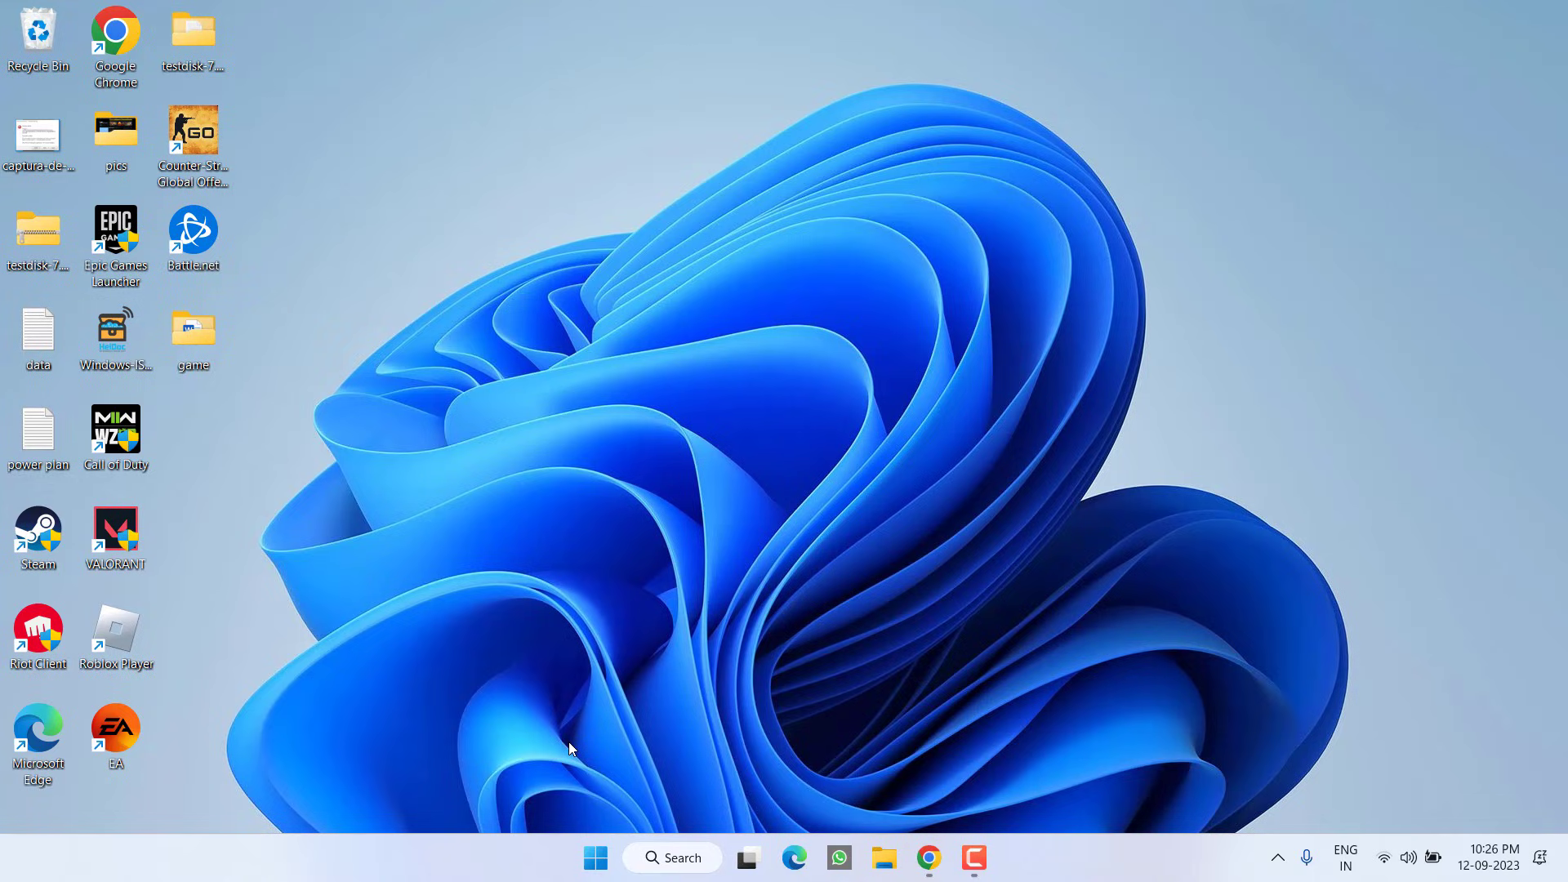
Step: Save VC_redist.x64.exe (24.2 MB) from the Microsoft Learn redistributable page to the Desktop
left_click(922, 855)
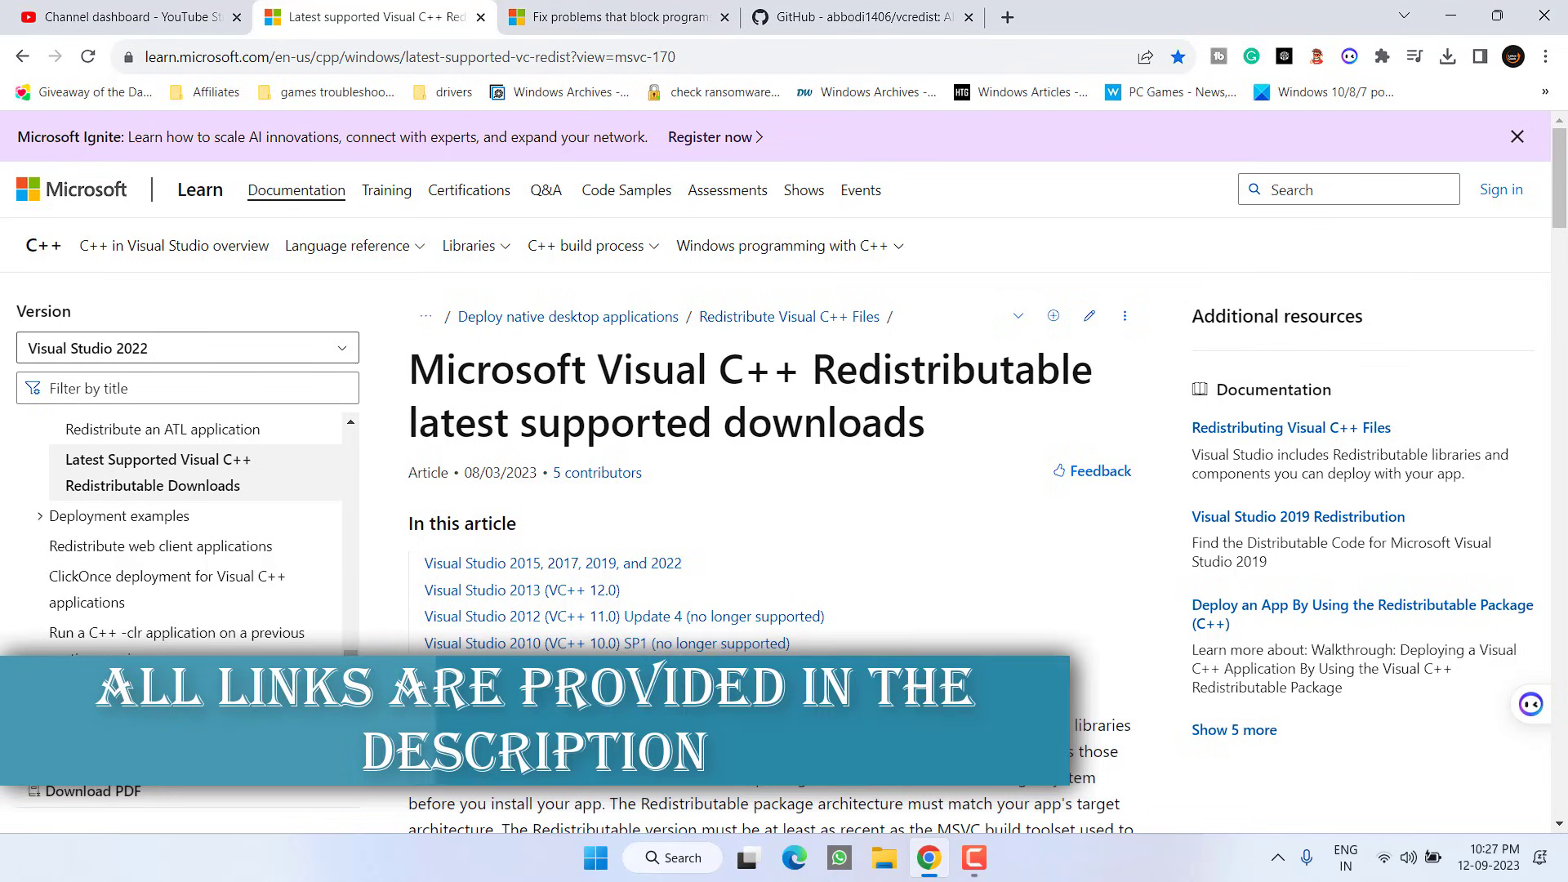
scroll(714, 382, "down", 5)
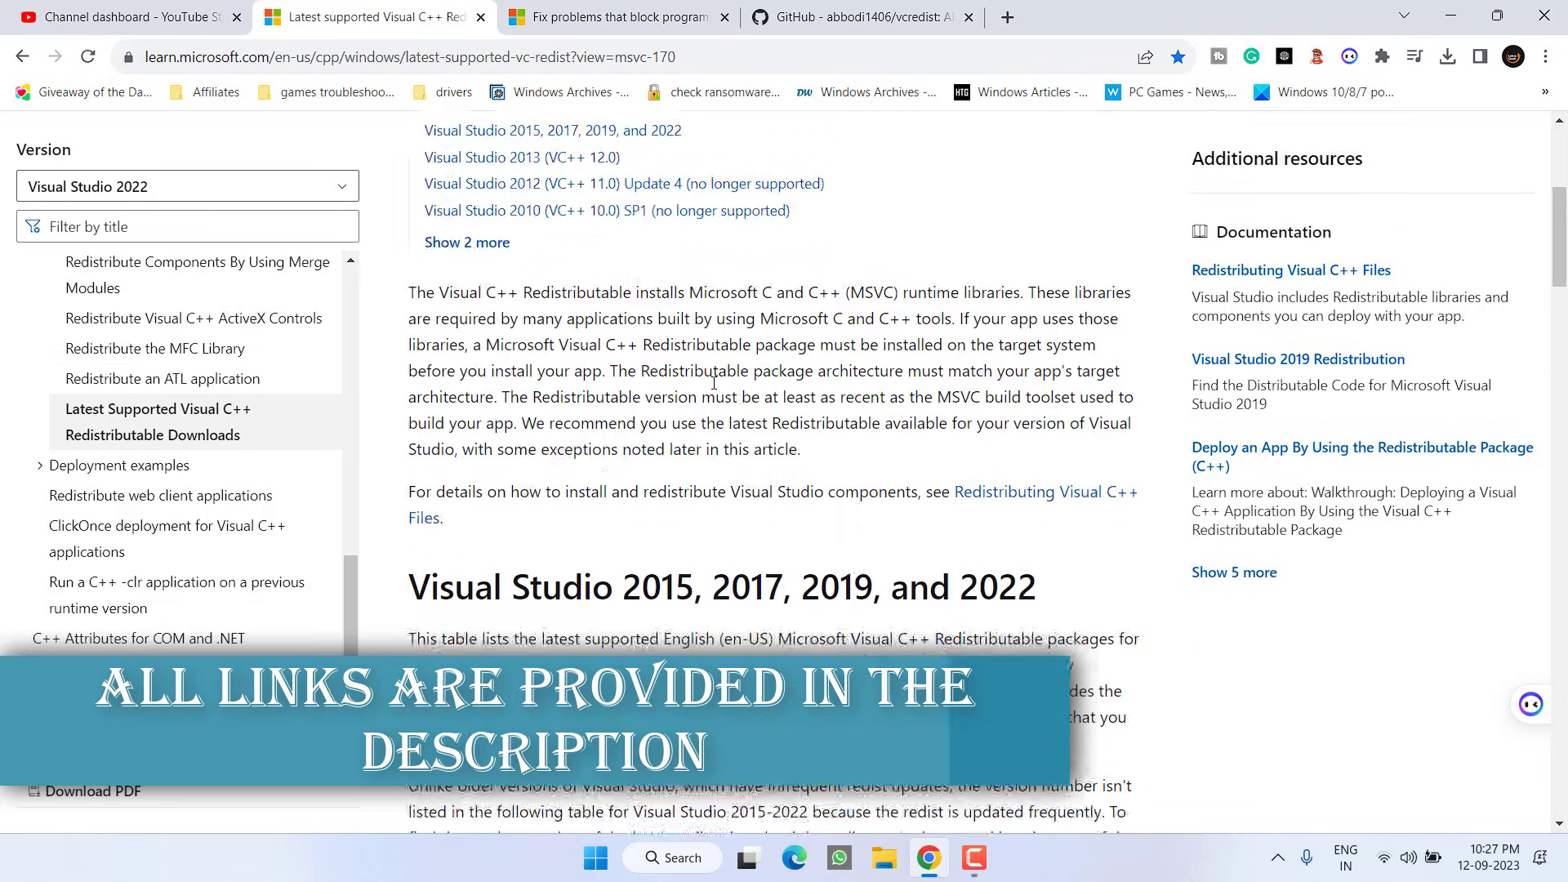
scroll(714, 382, "down", 8)
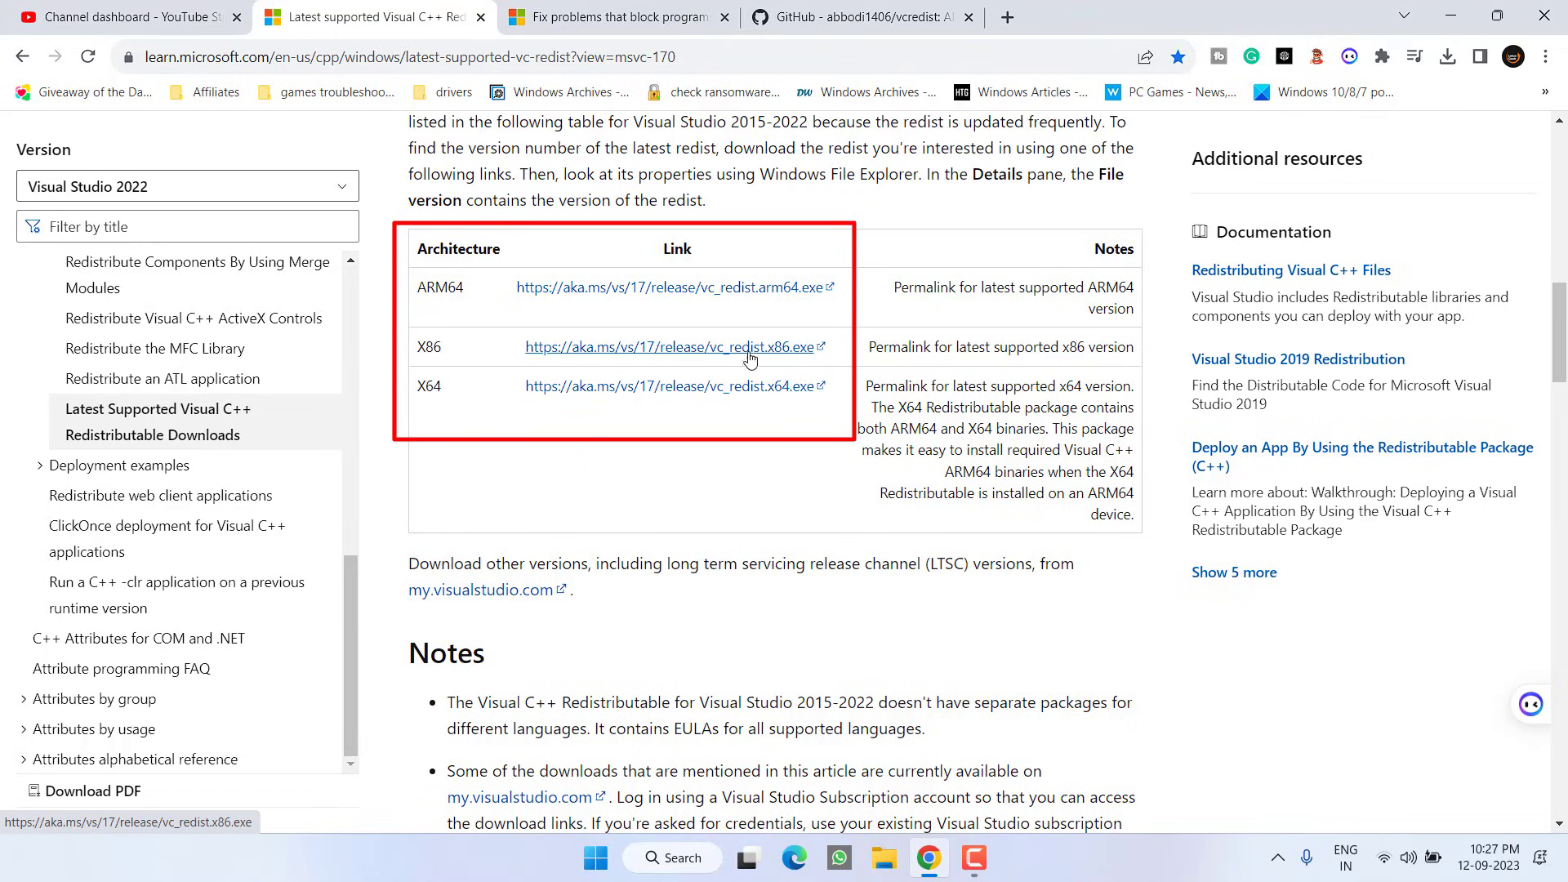
left_click(703, 393)
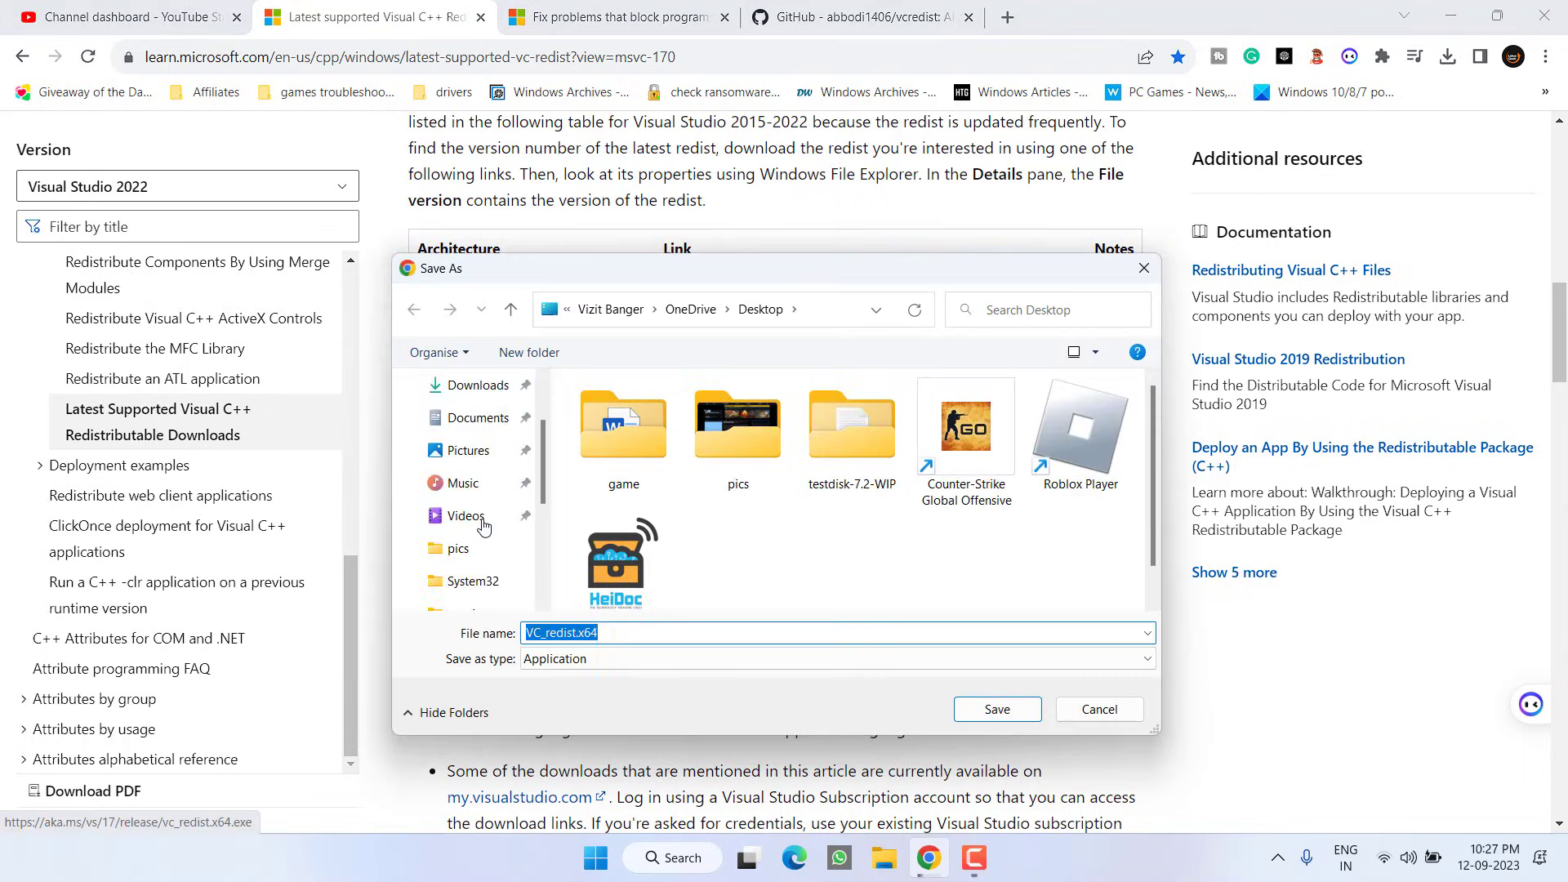
scroll(483, 525, "up", 2)
left_click(469, 450)
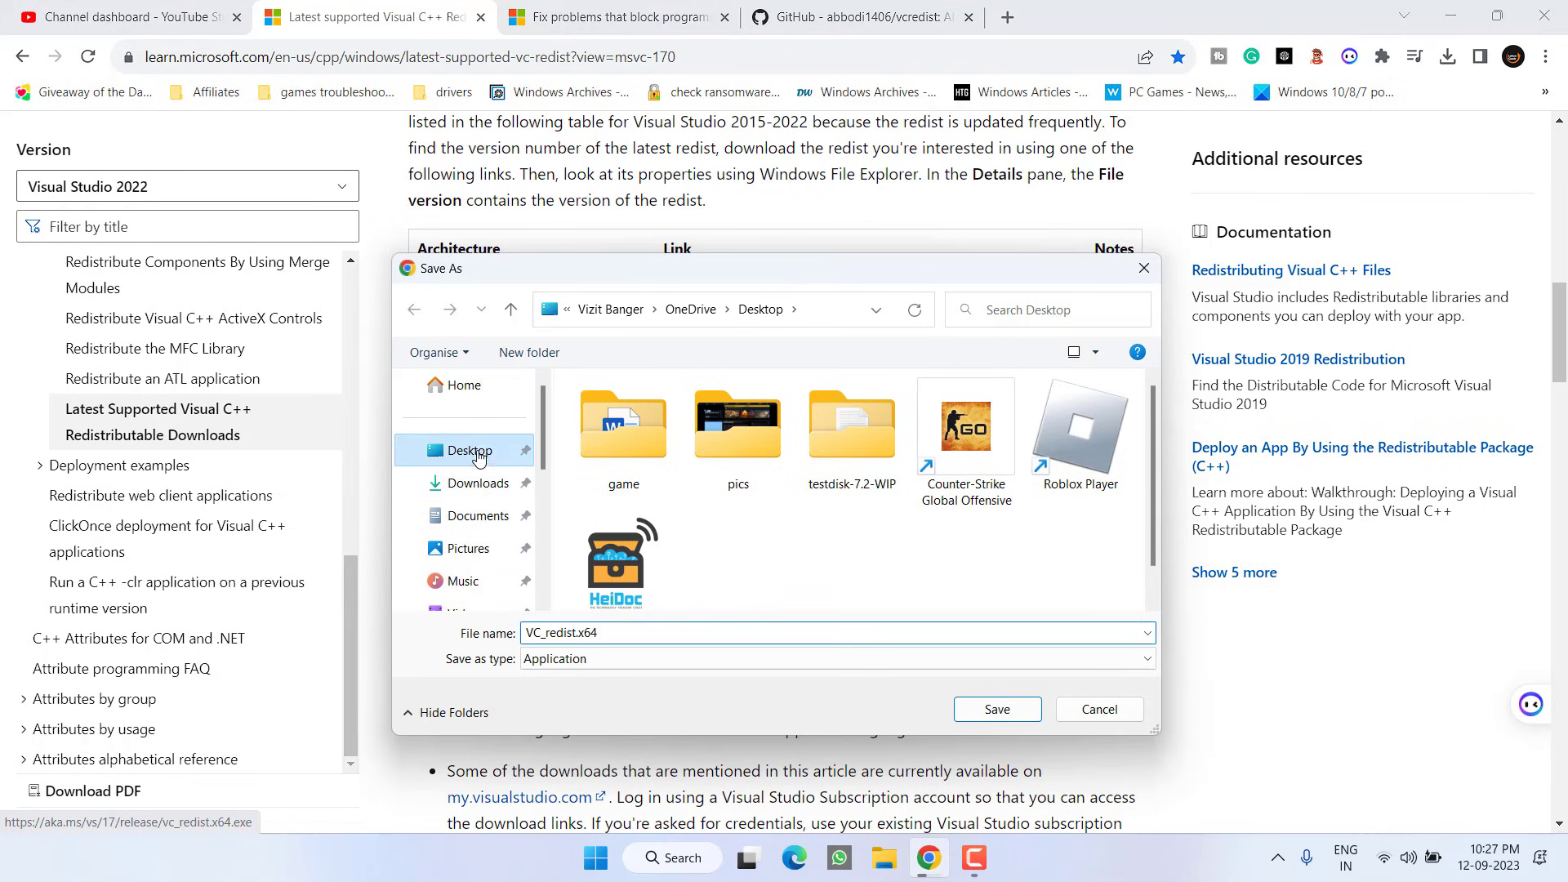
left_click(974, 712)
left_click(1447, 56)
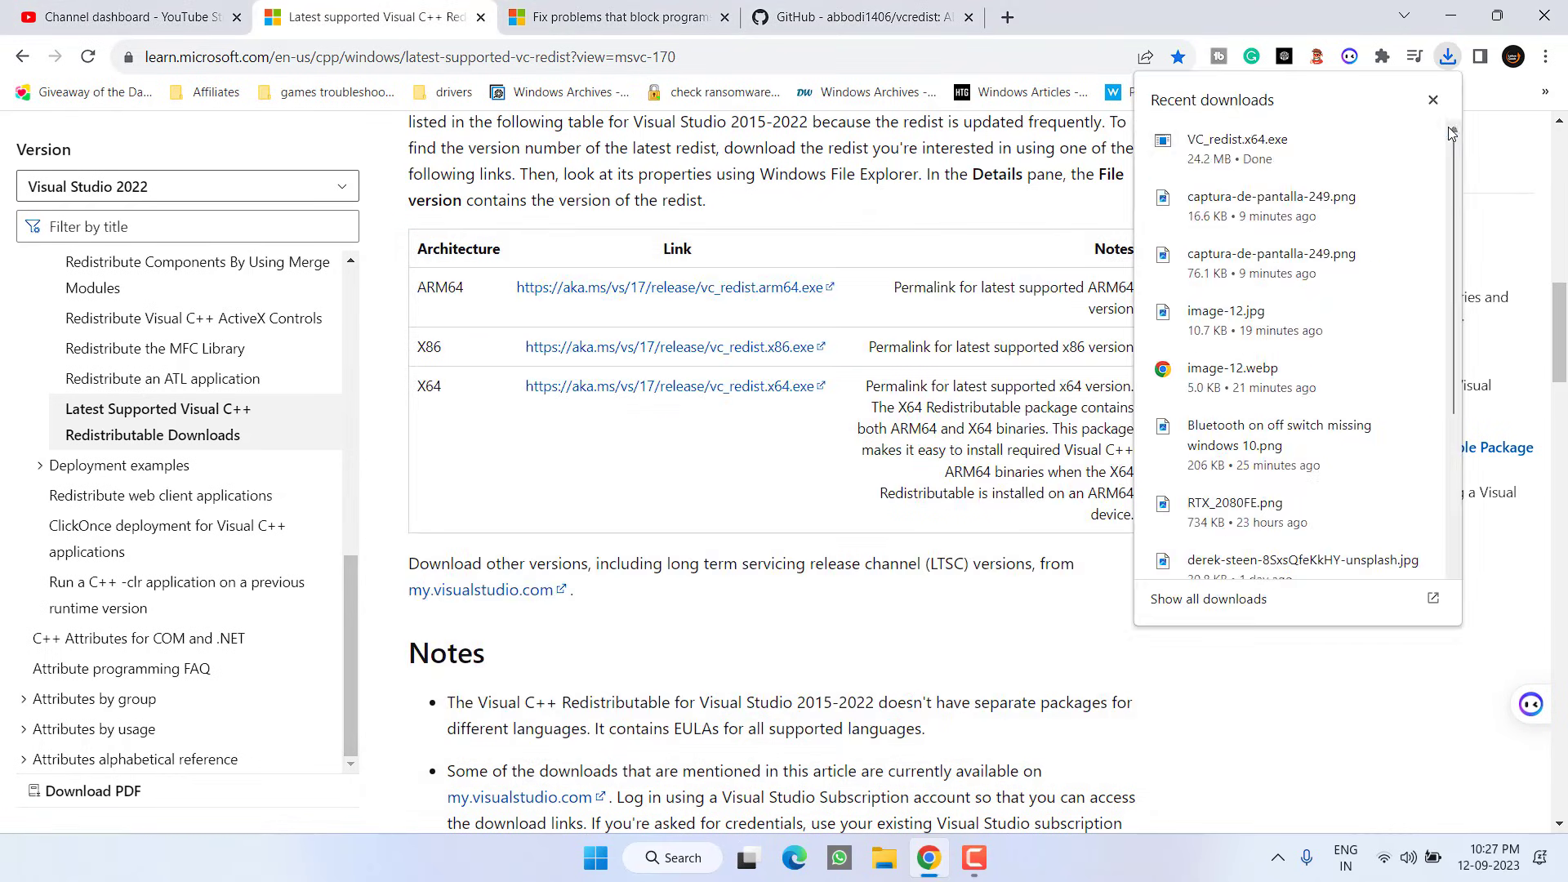
Step: Launch System Configuration by running msconfig from the Run dialog
left_click(1450, 17)
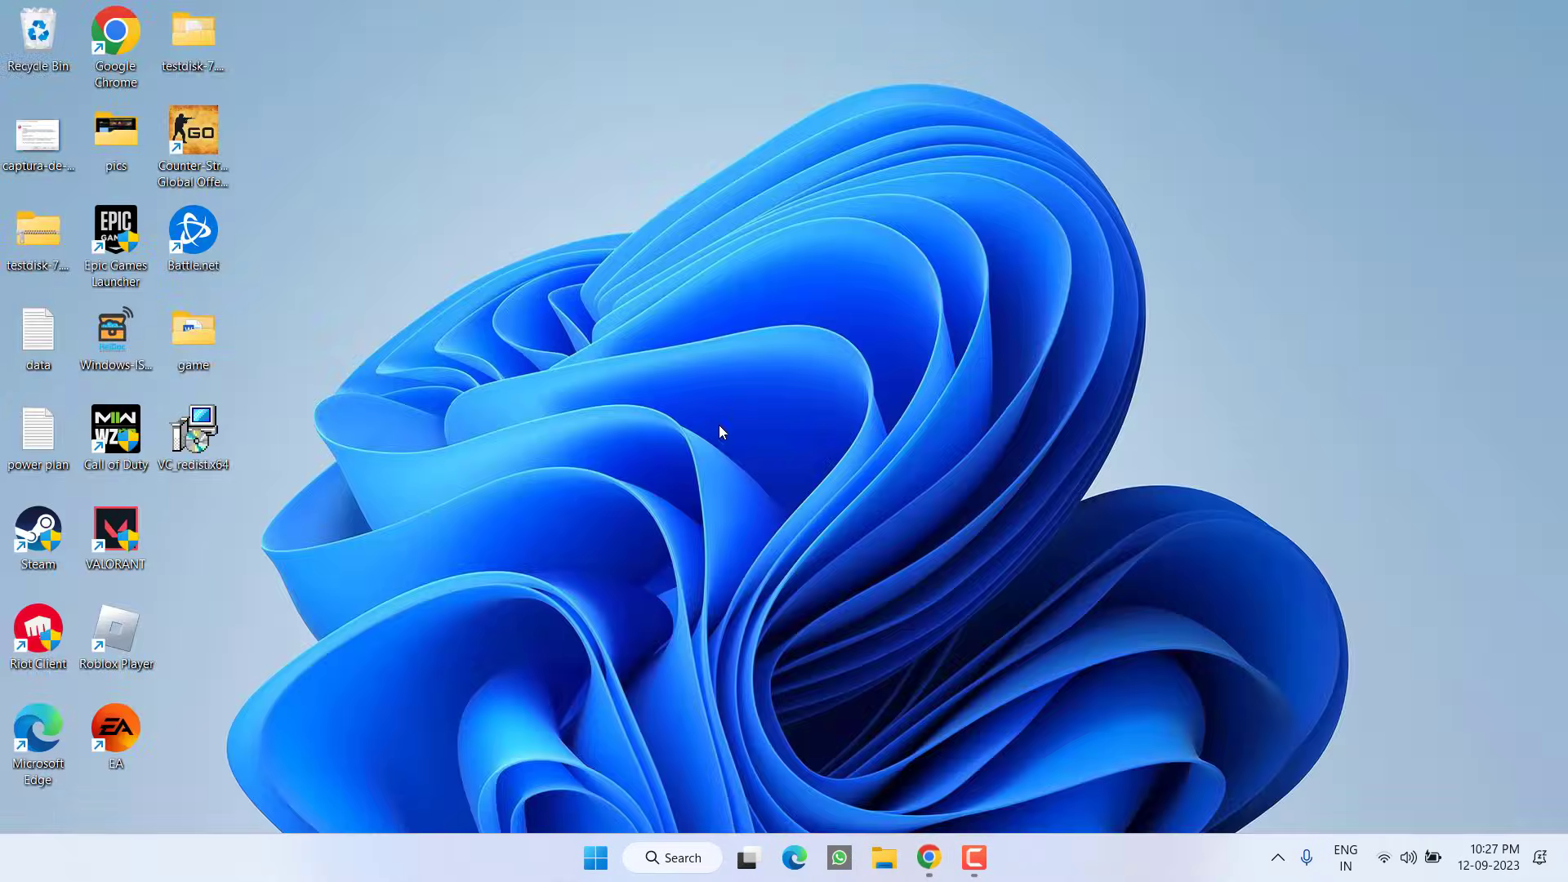
right_click(595, 857)
left_click(549, 736)
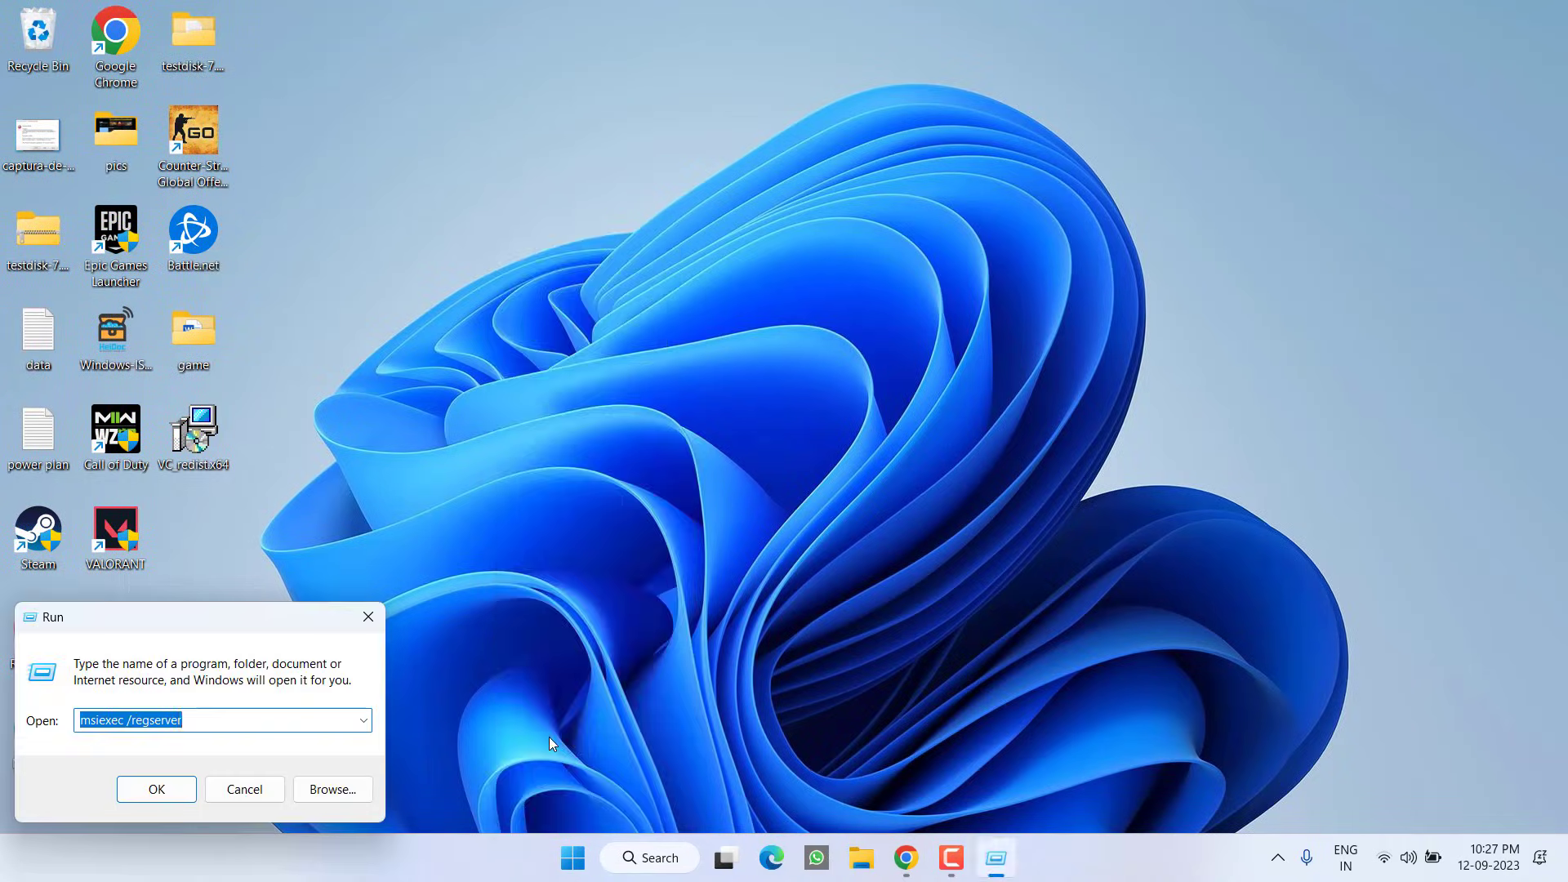
type("msconfig")
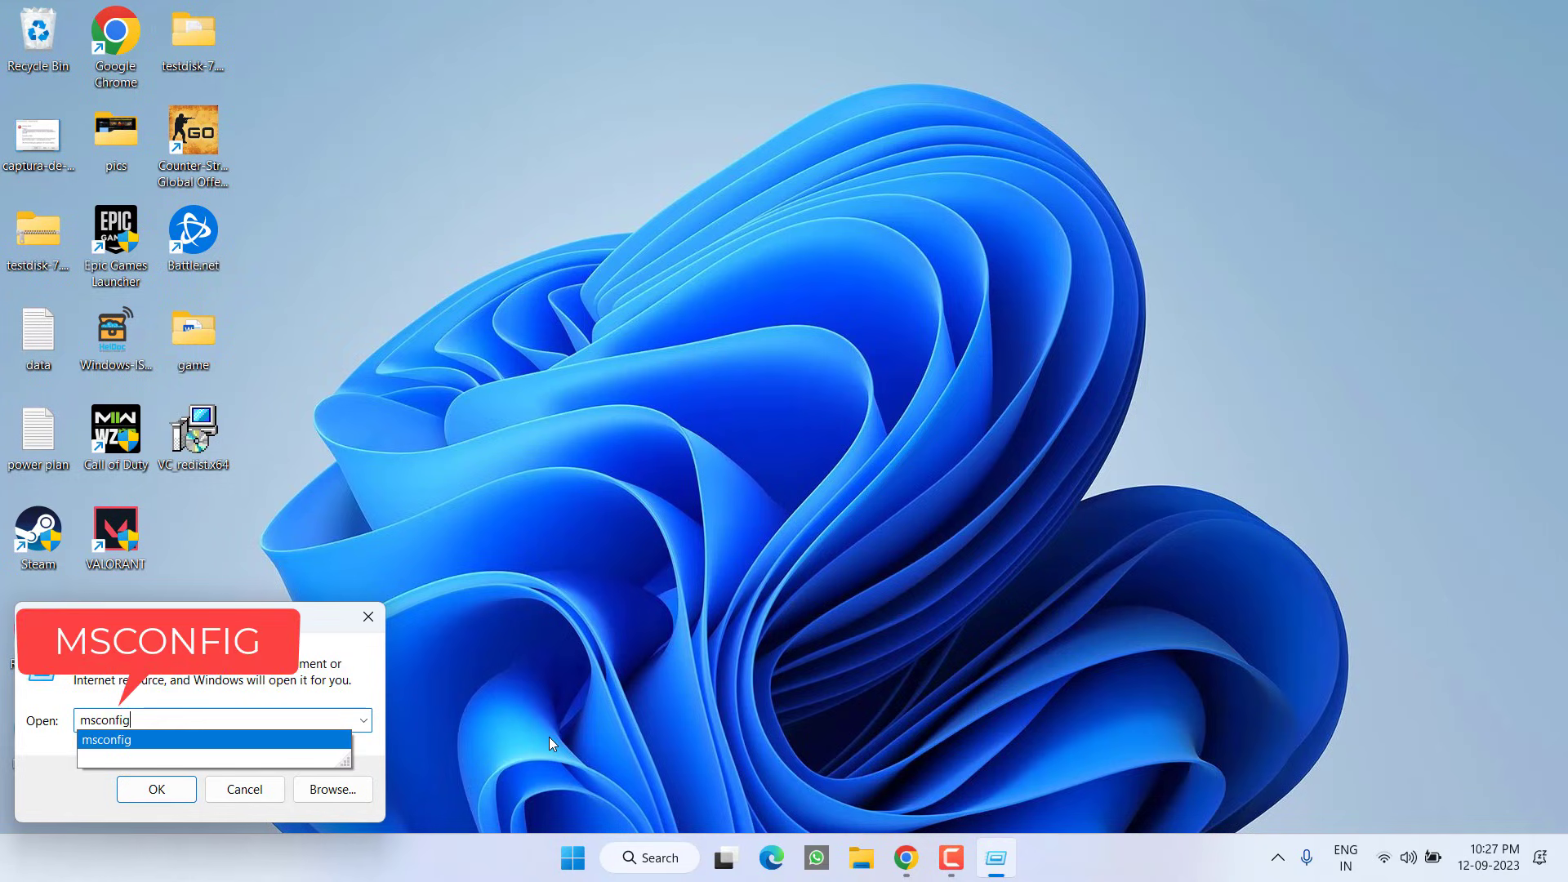
key("Return")
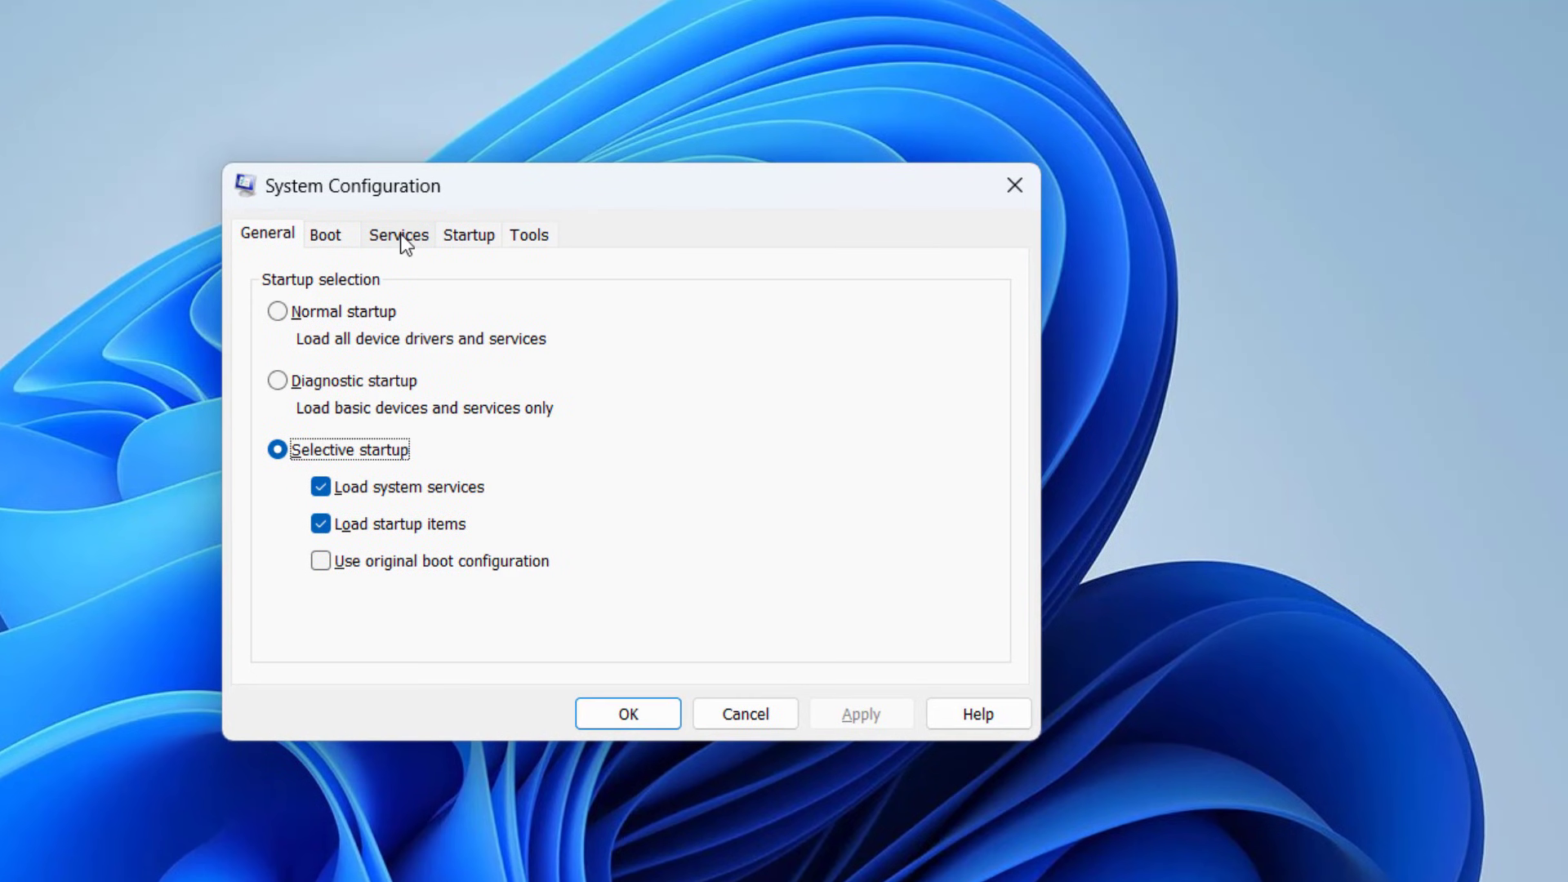
Step: Hide all Microsoft services, disable the remaining services, and apply the change
left_click(556, 258)
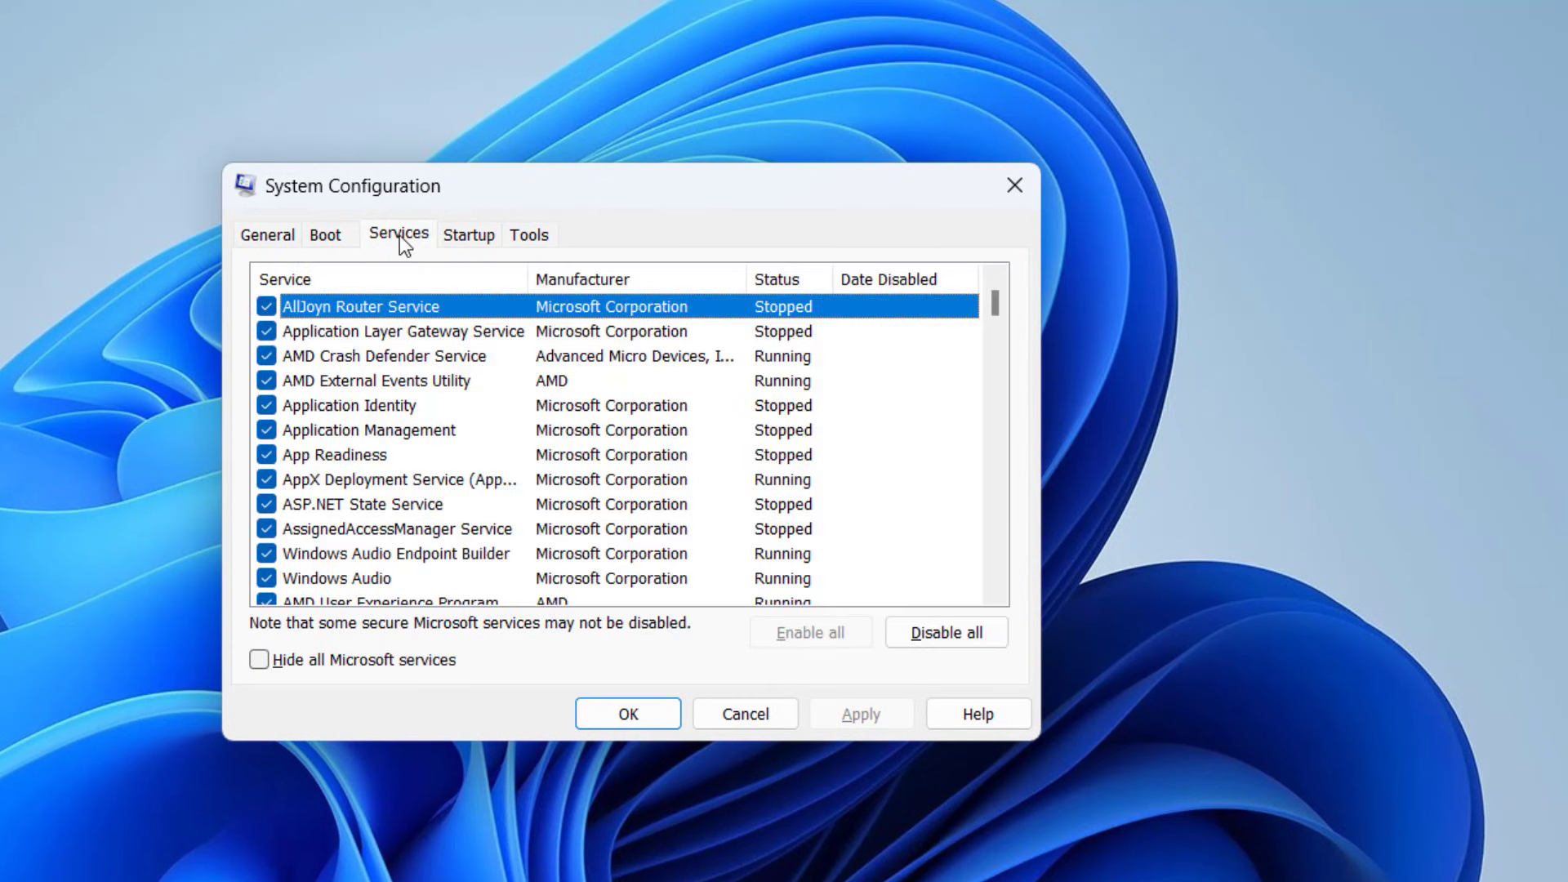
left_click(330, 665)
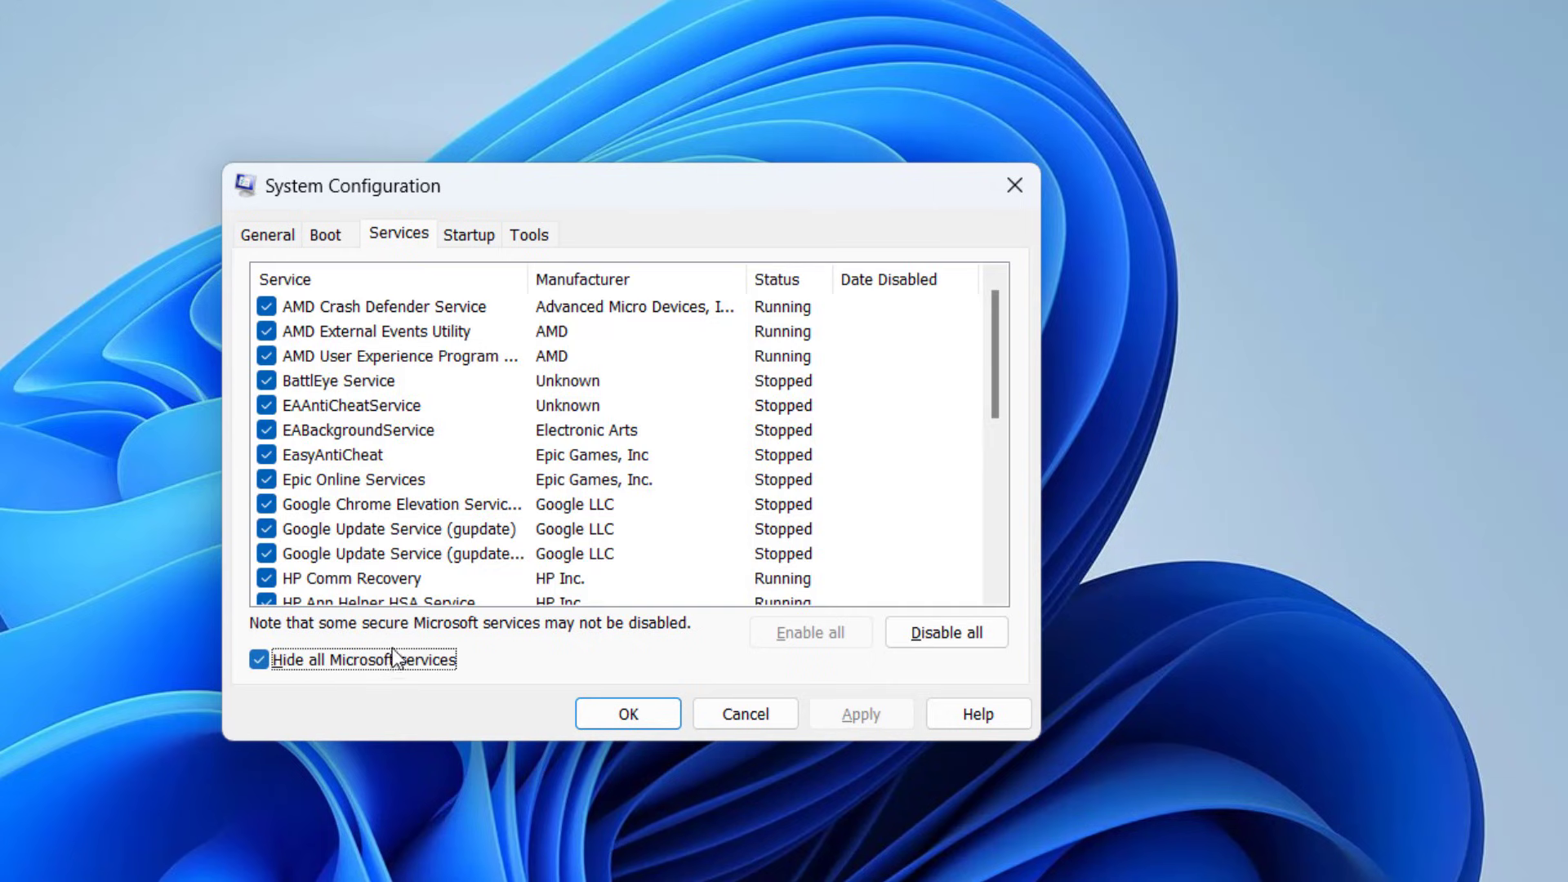
left_click(944, 634)
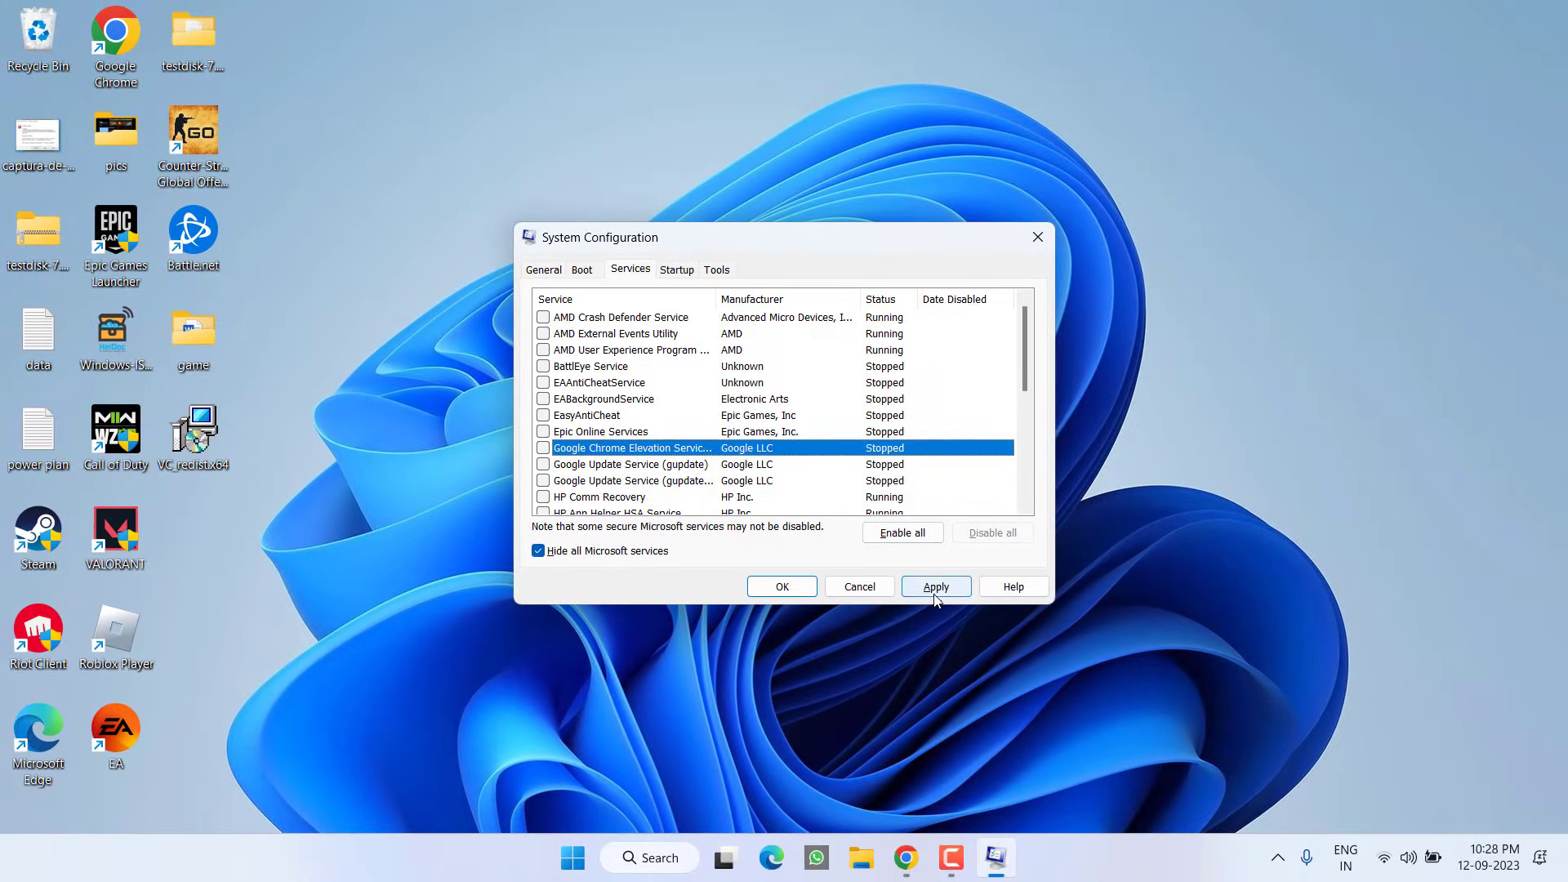
left_click(862, 717)
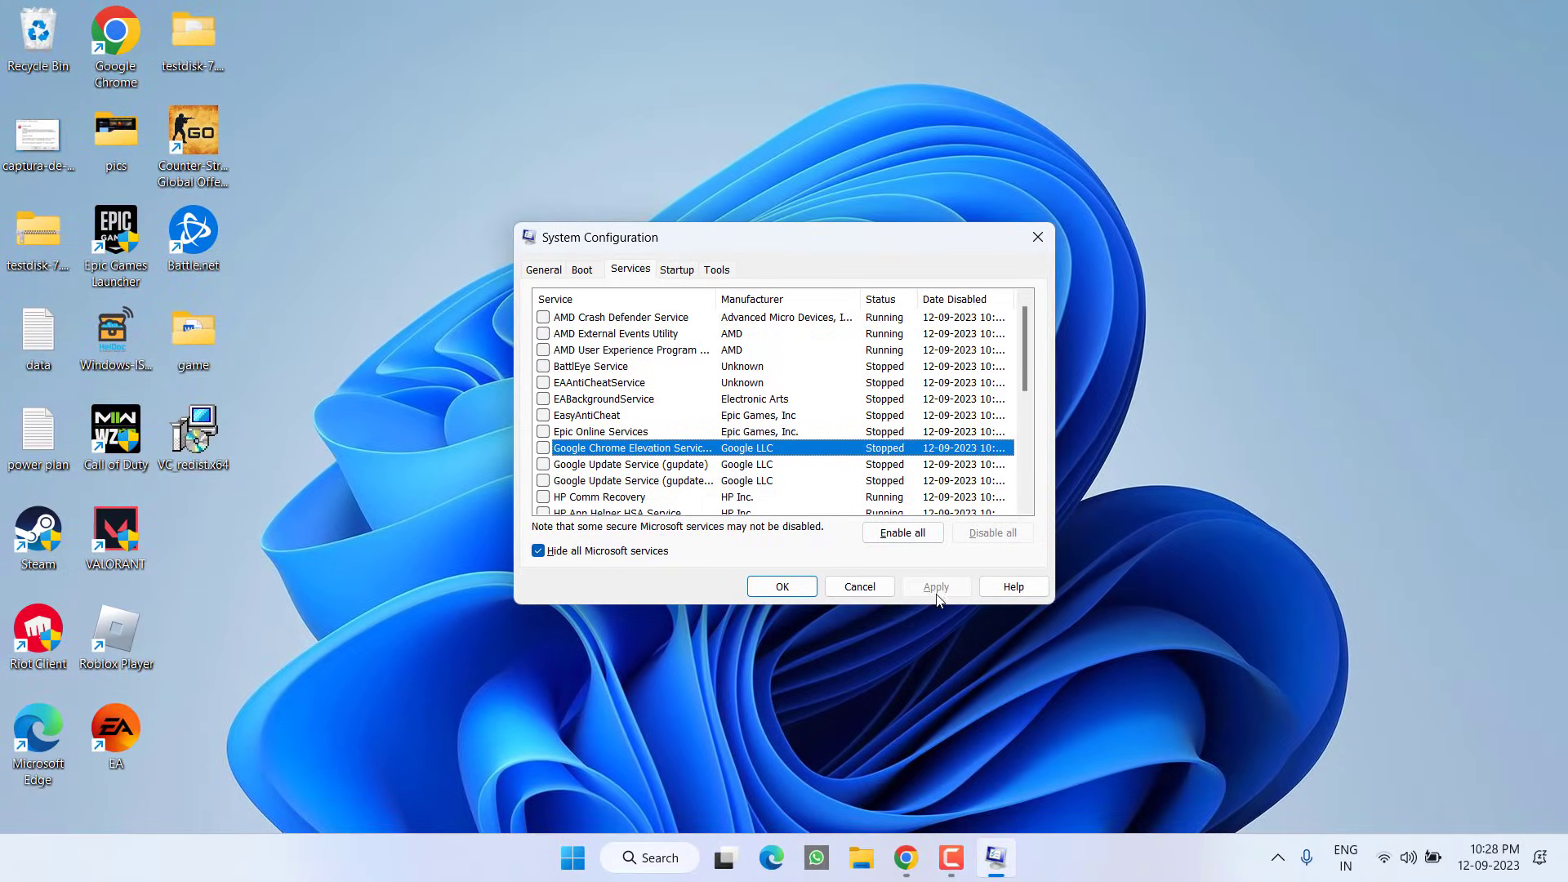
left_click(804, 588)
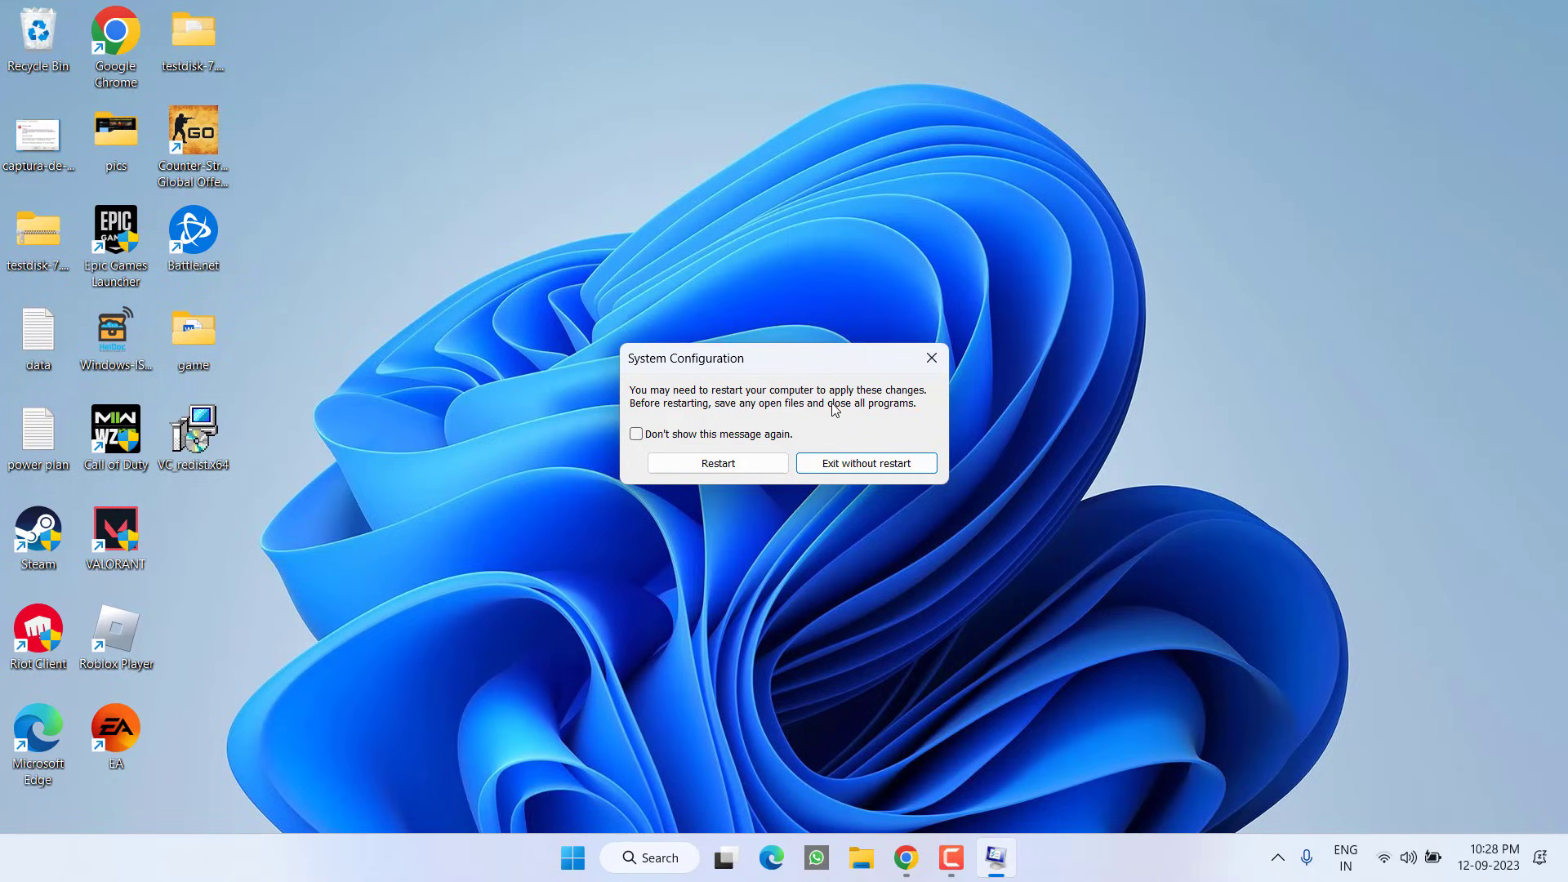
left_click(902, 464)
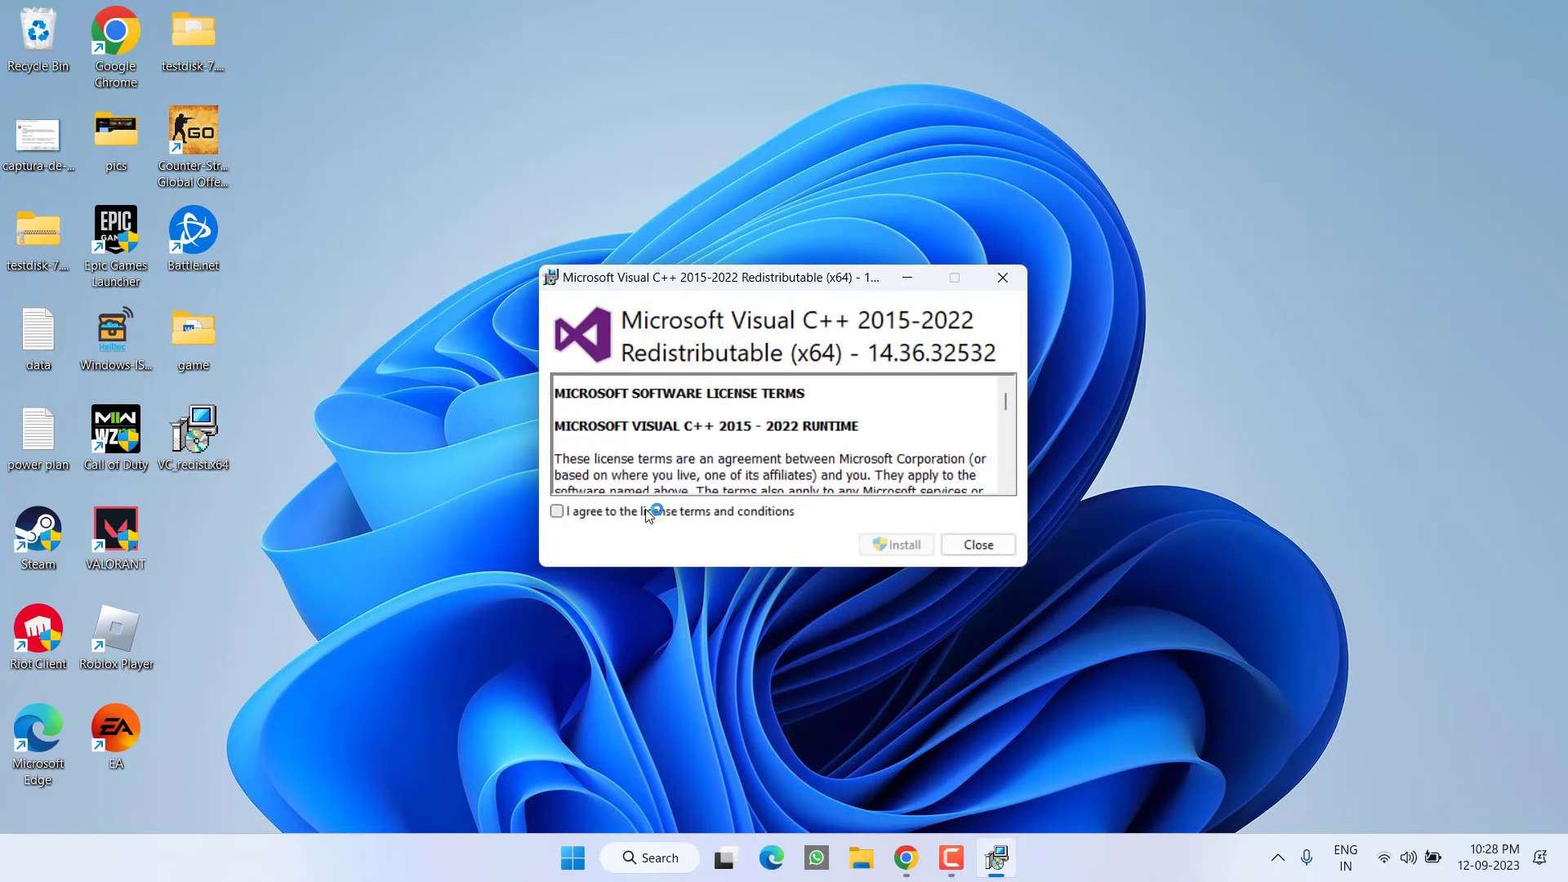
left_click(648, 512)
left_click(869, 555)
left_click(979, 545)
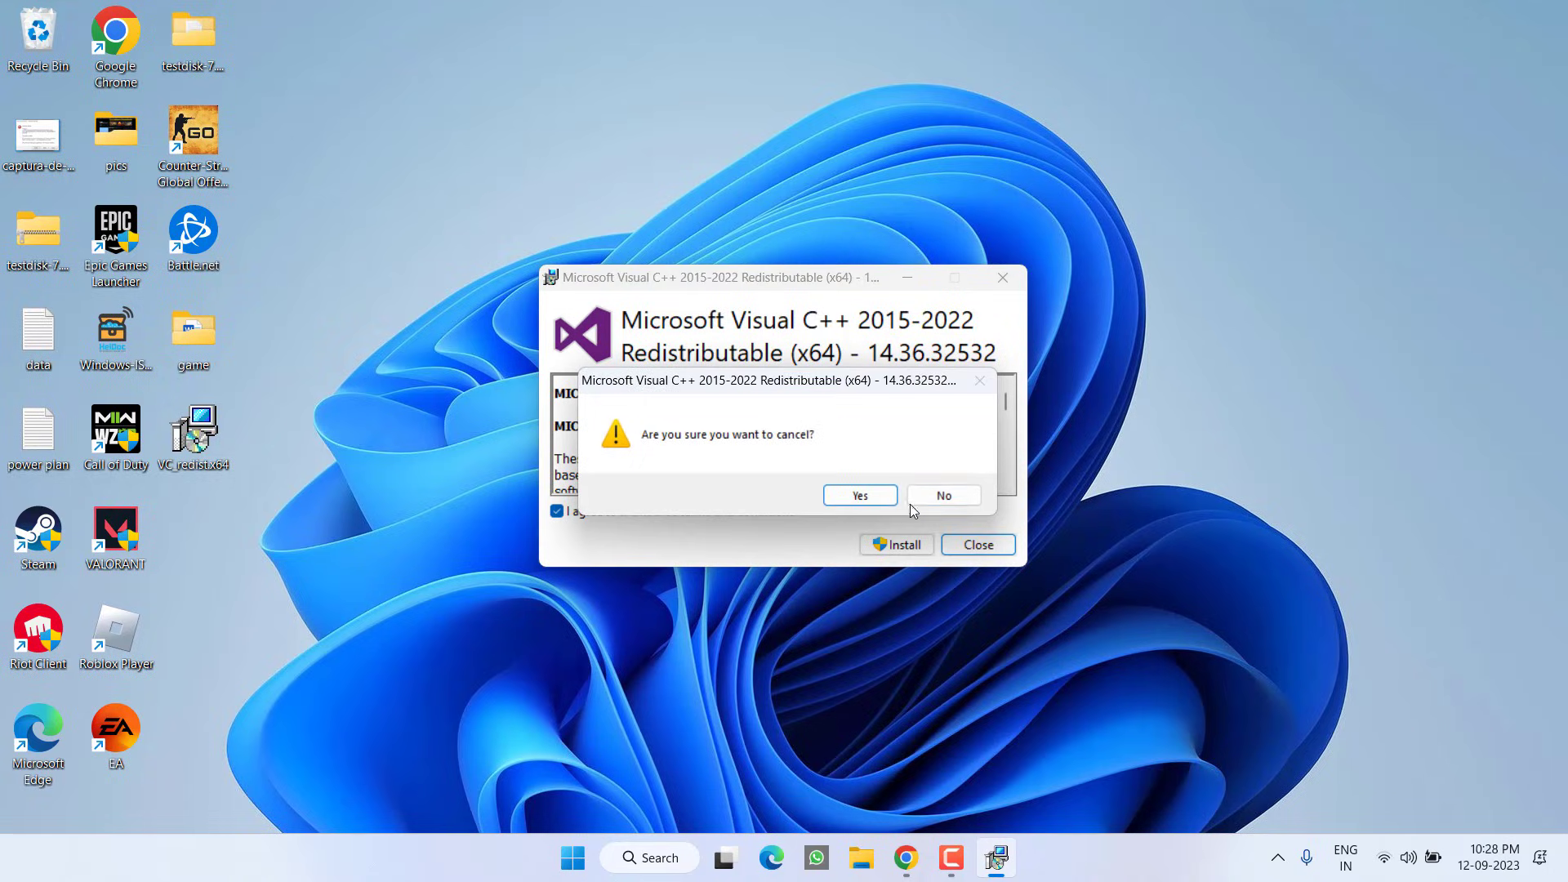
Step: Cancel the running installer and launch System Configuration again via msconfig
left_click(873, 498)
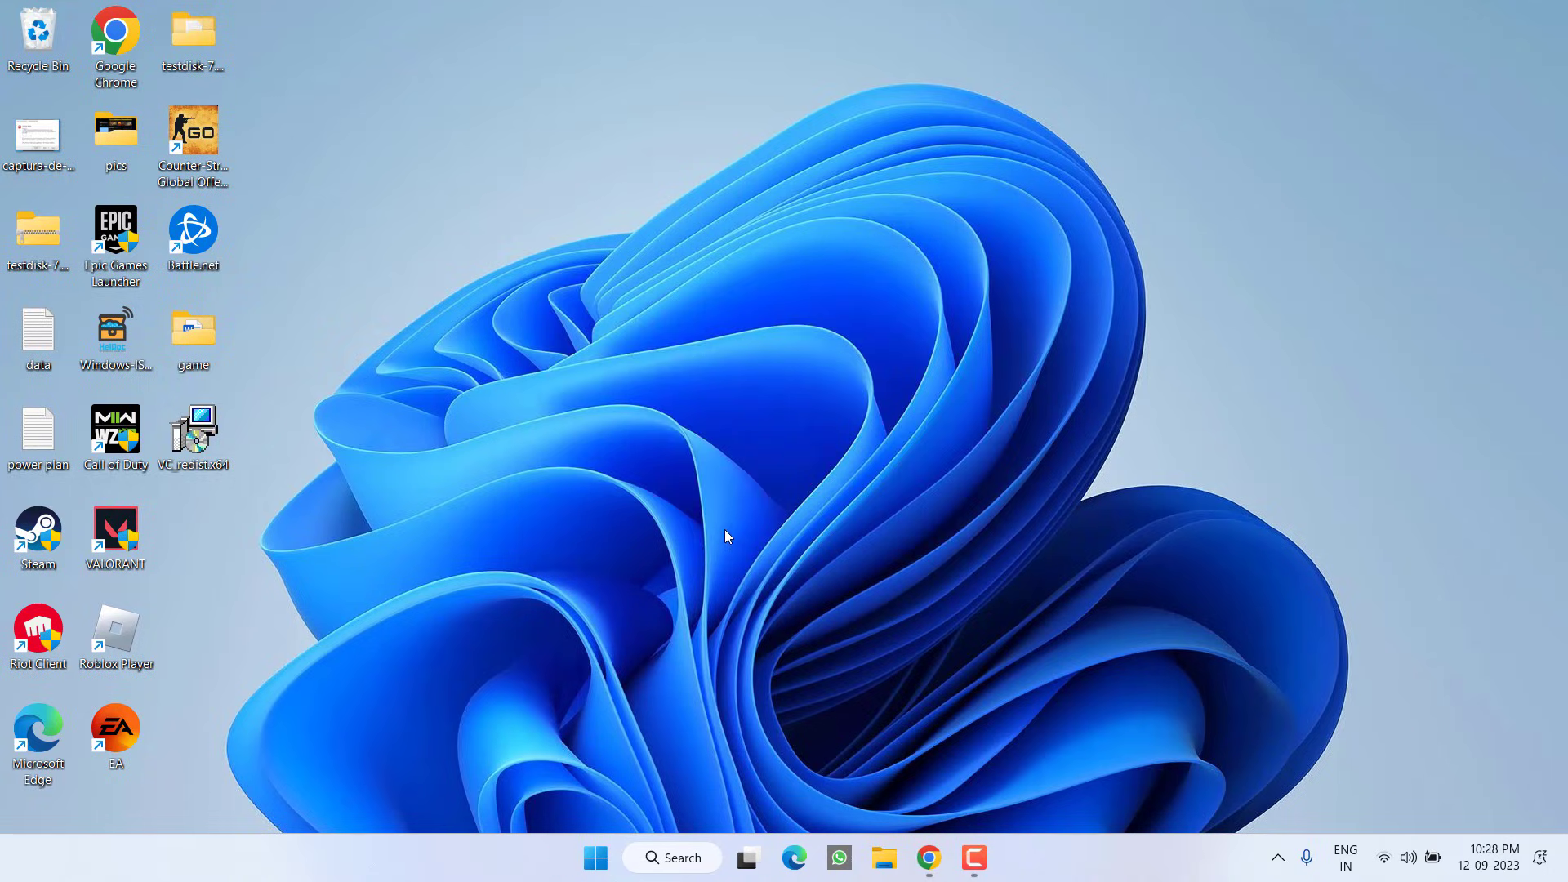
right_click(594, 872)
left_click(553, 733)
left_click(231, 718)
key("Return")
Step: Enable all services on the Services tab and apply the change
left_click(636, 273)
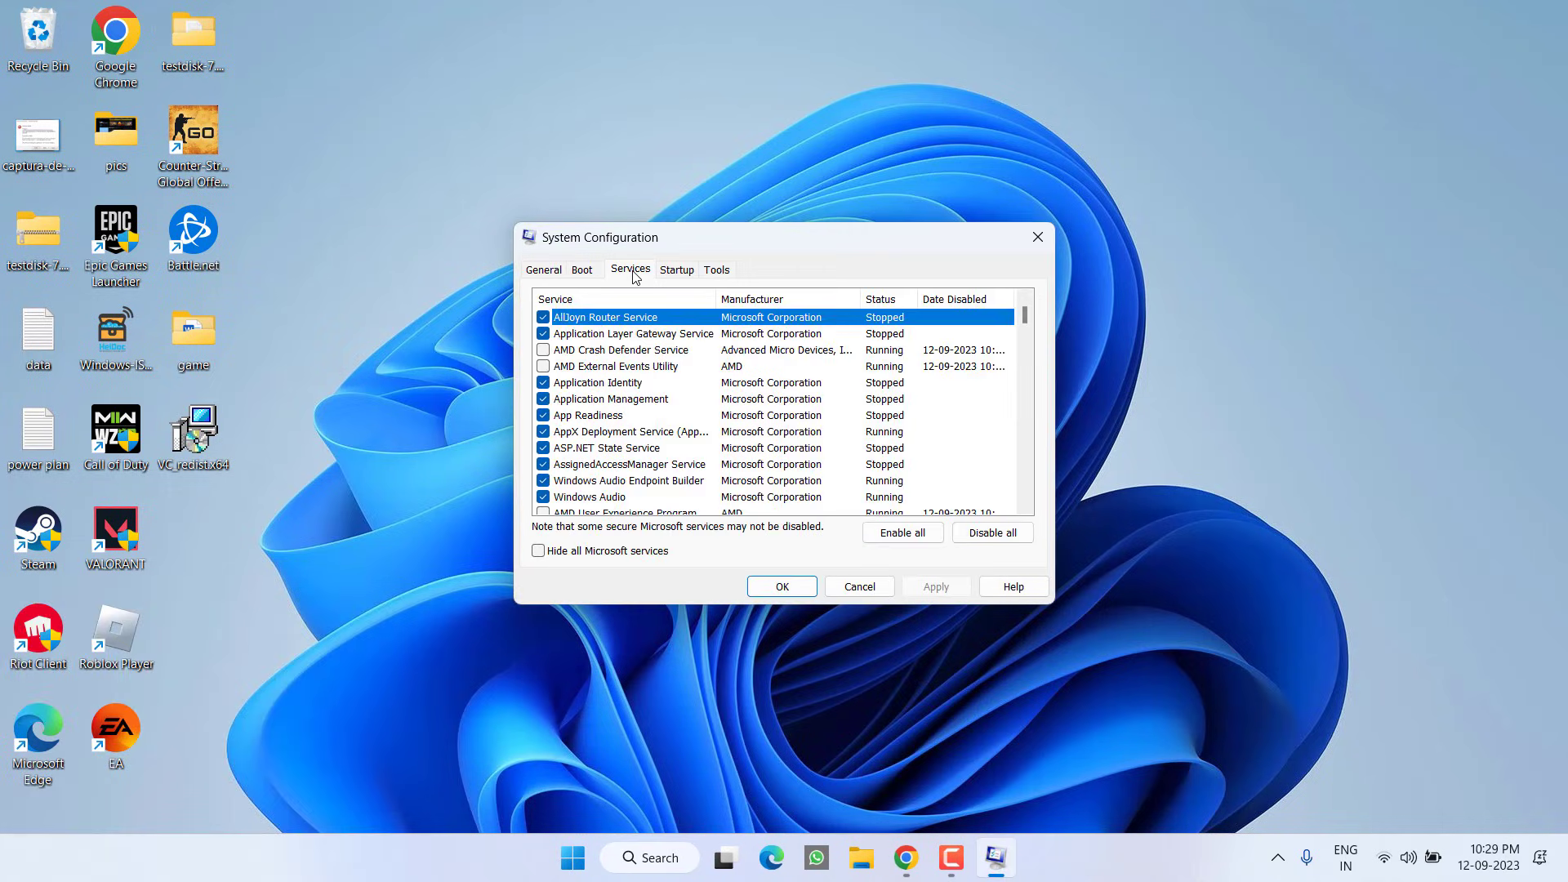
left_click(903, 533)
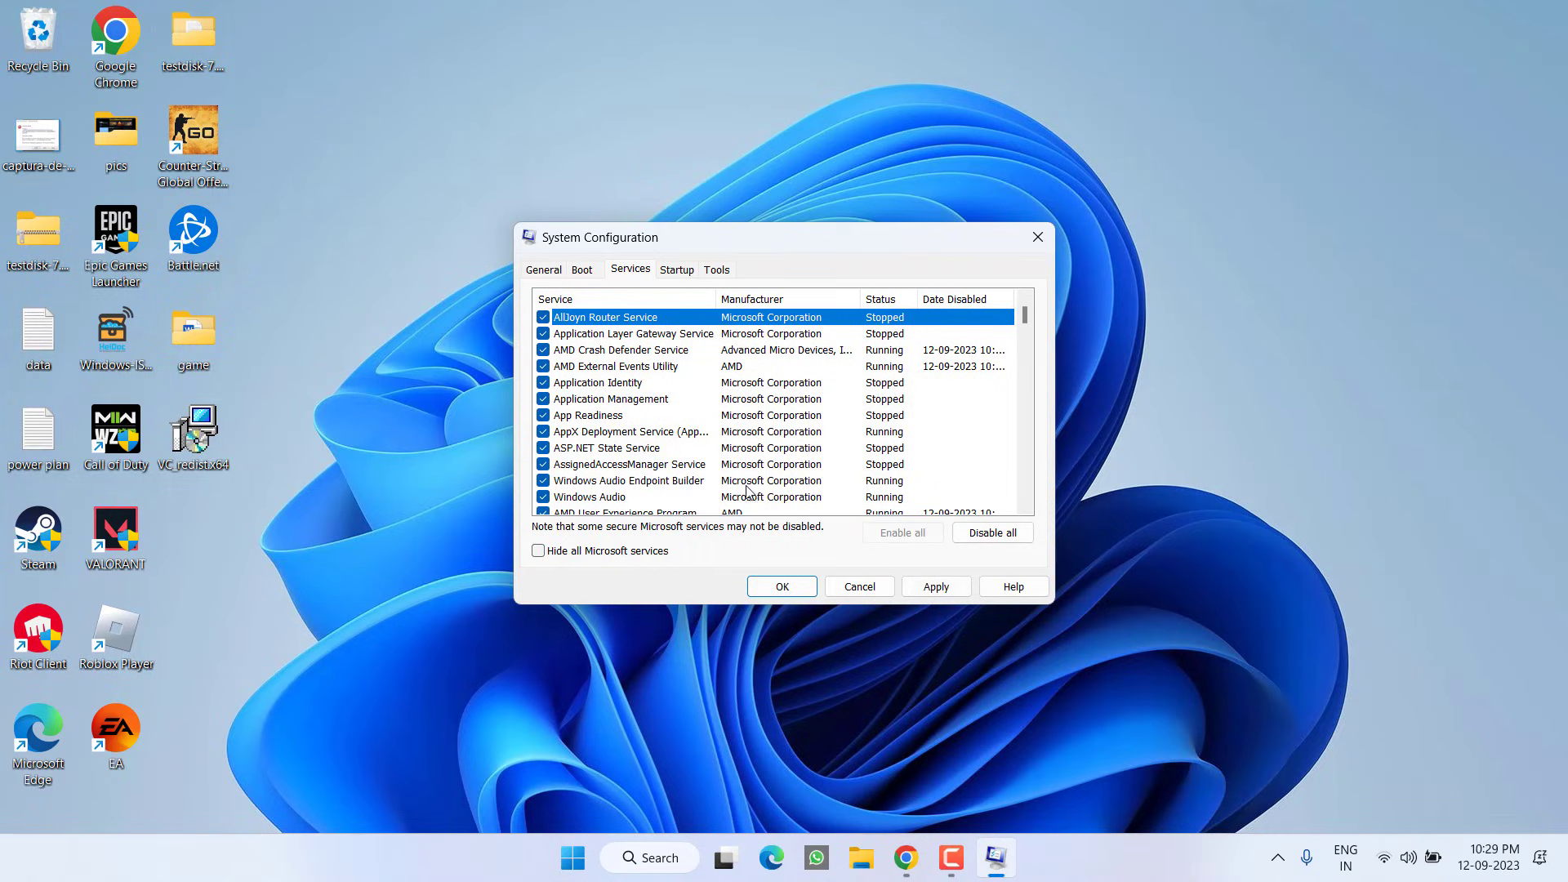
left_click(939, 587)
left_click(793, 584)
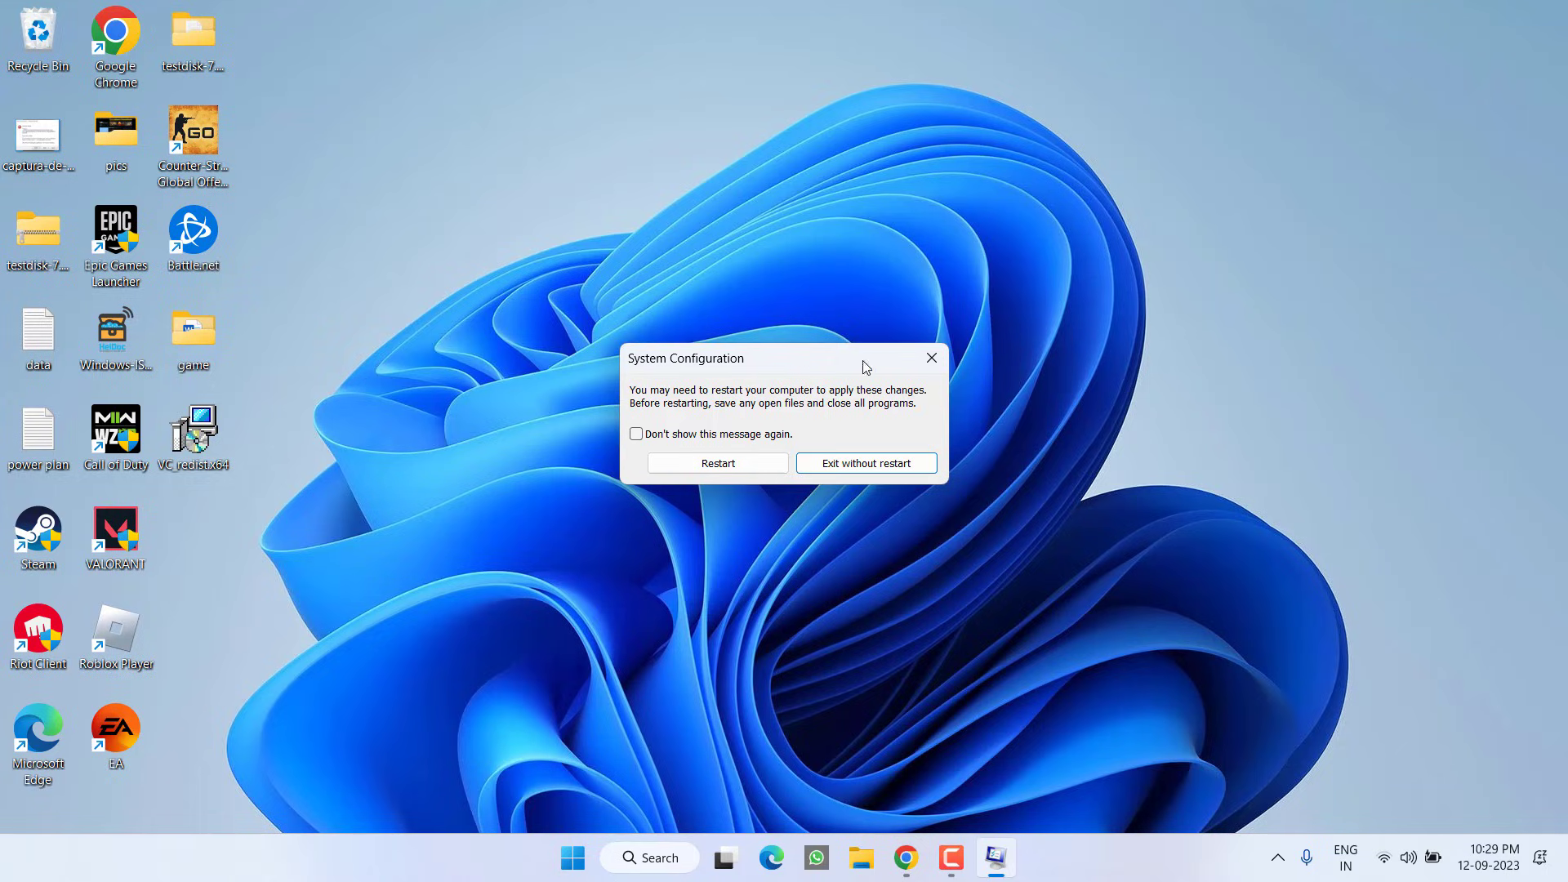
Step: Exit without restarting, then download and launch the Program Install and Uninstall troubleshooter .diagcab
left_click(913, 463)
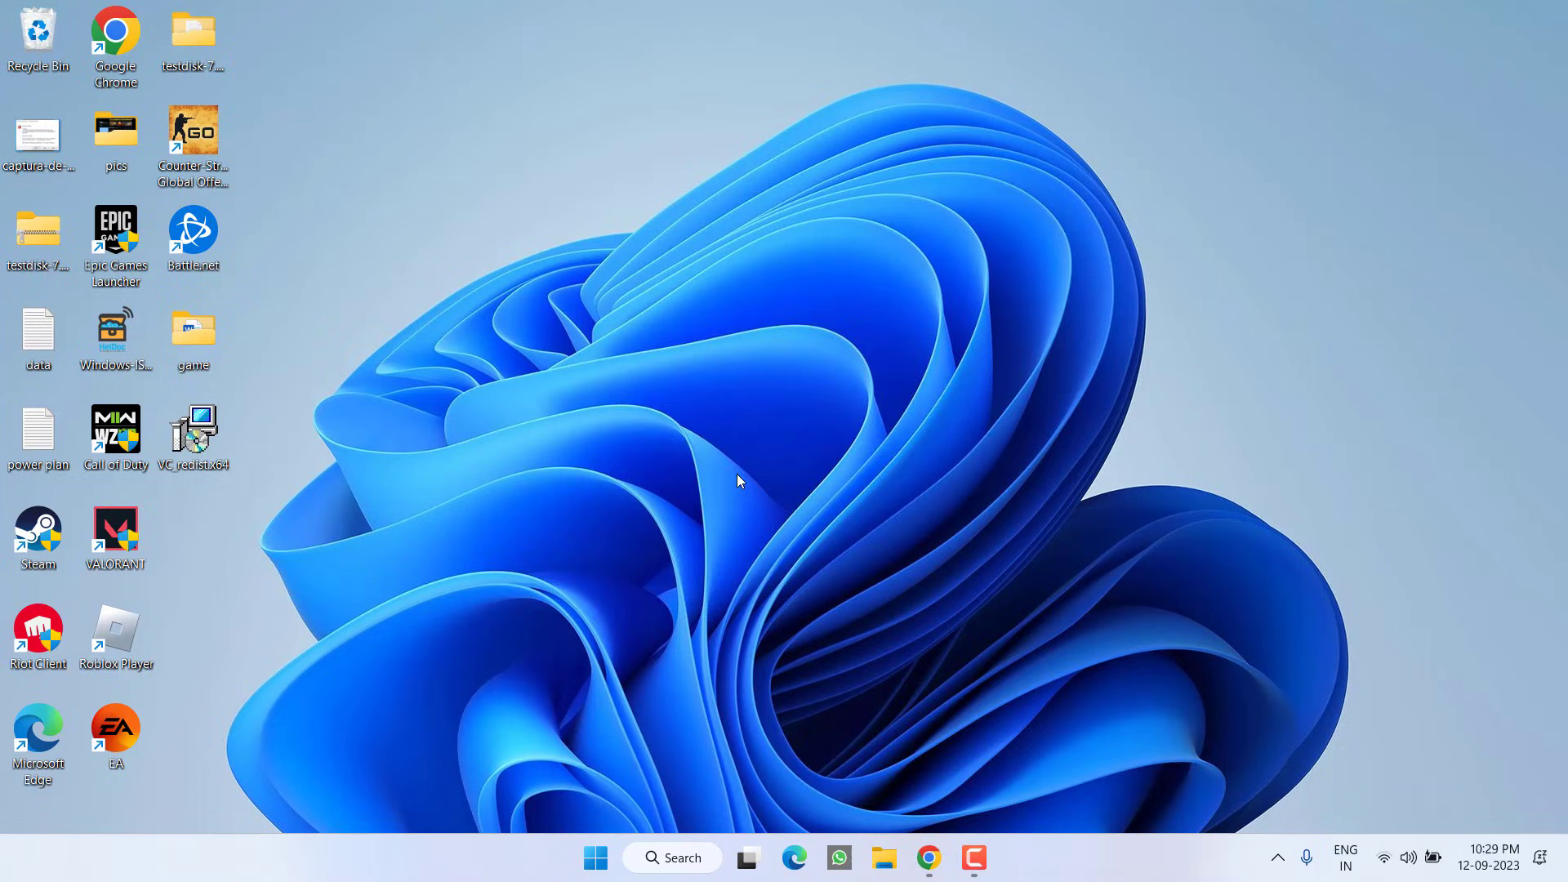
left_click(929, 856)
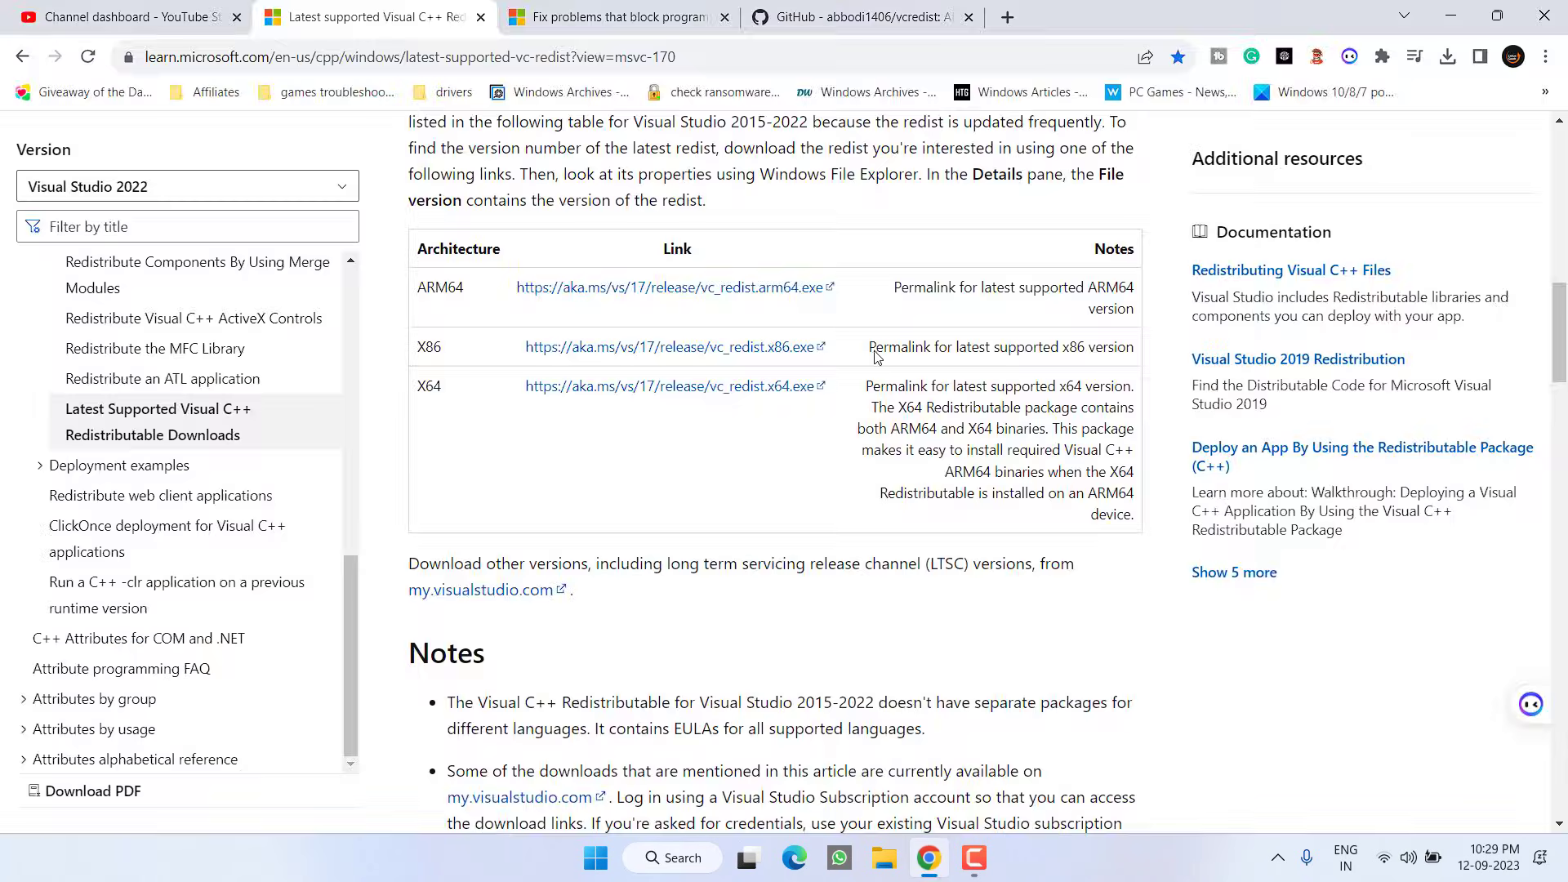
left_click(616, 16)
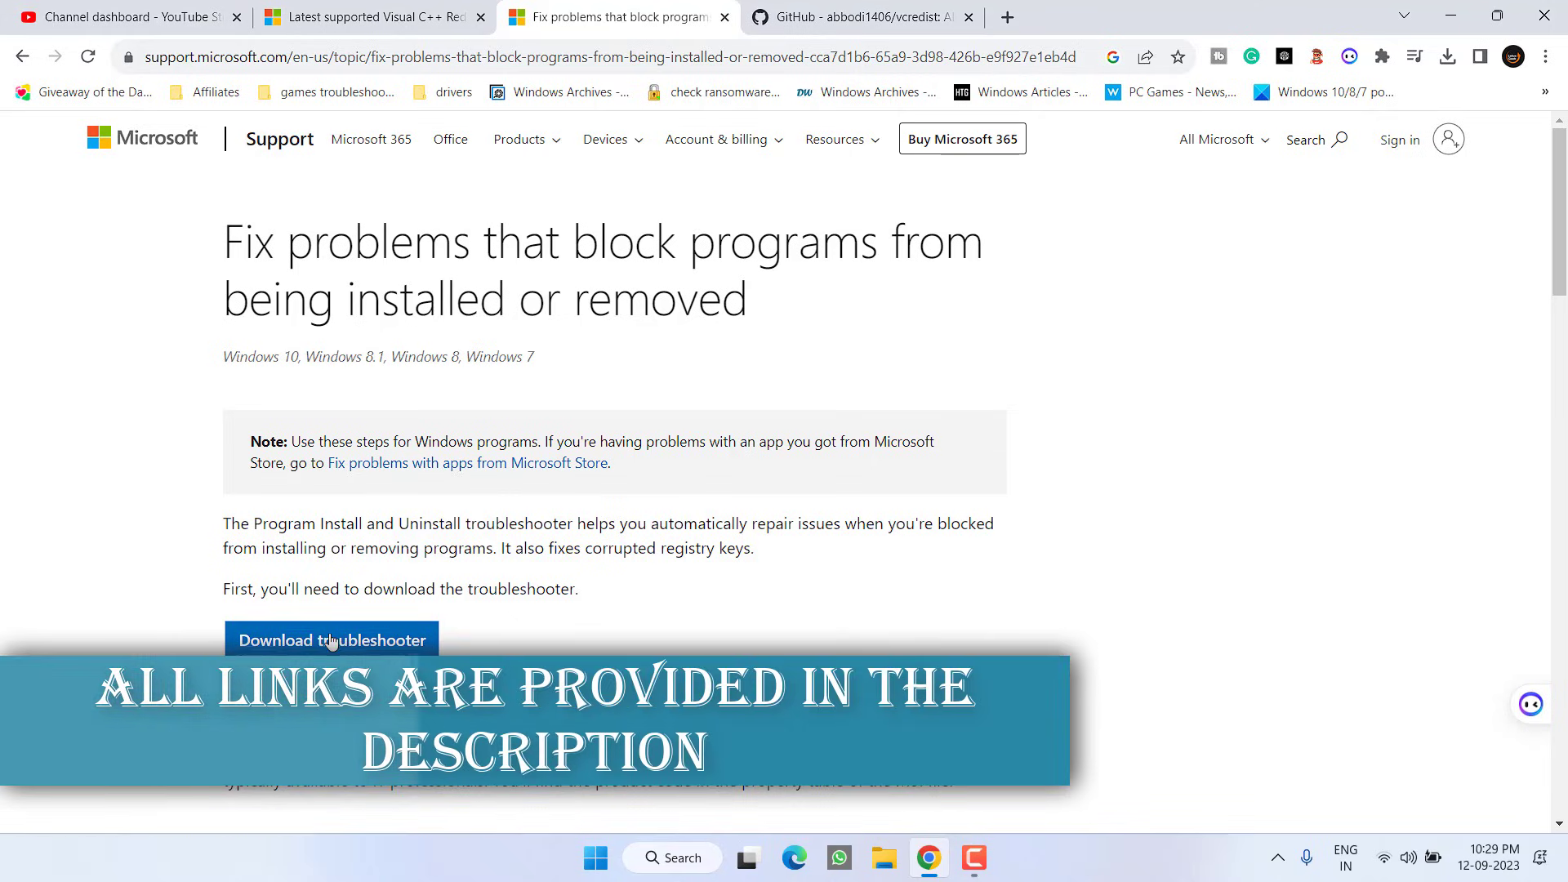
left_click(323, 640)
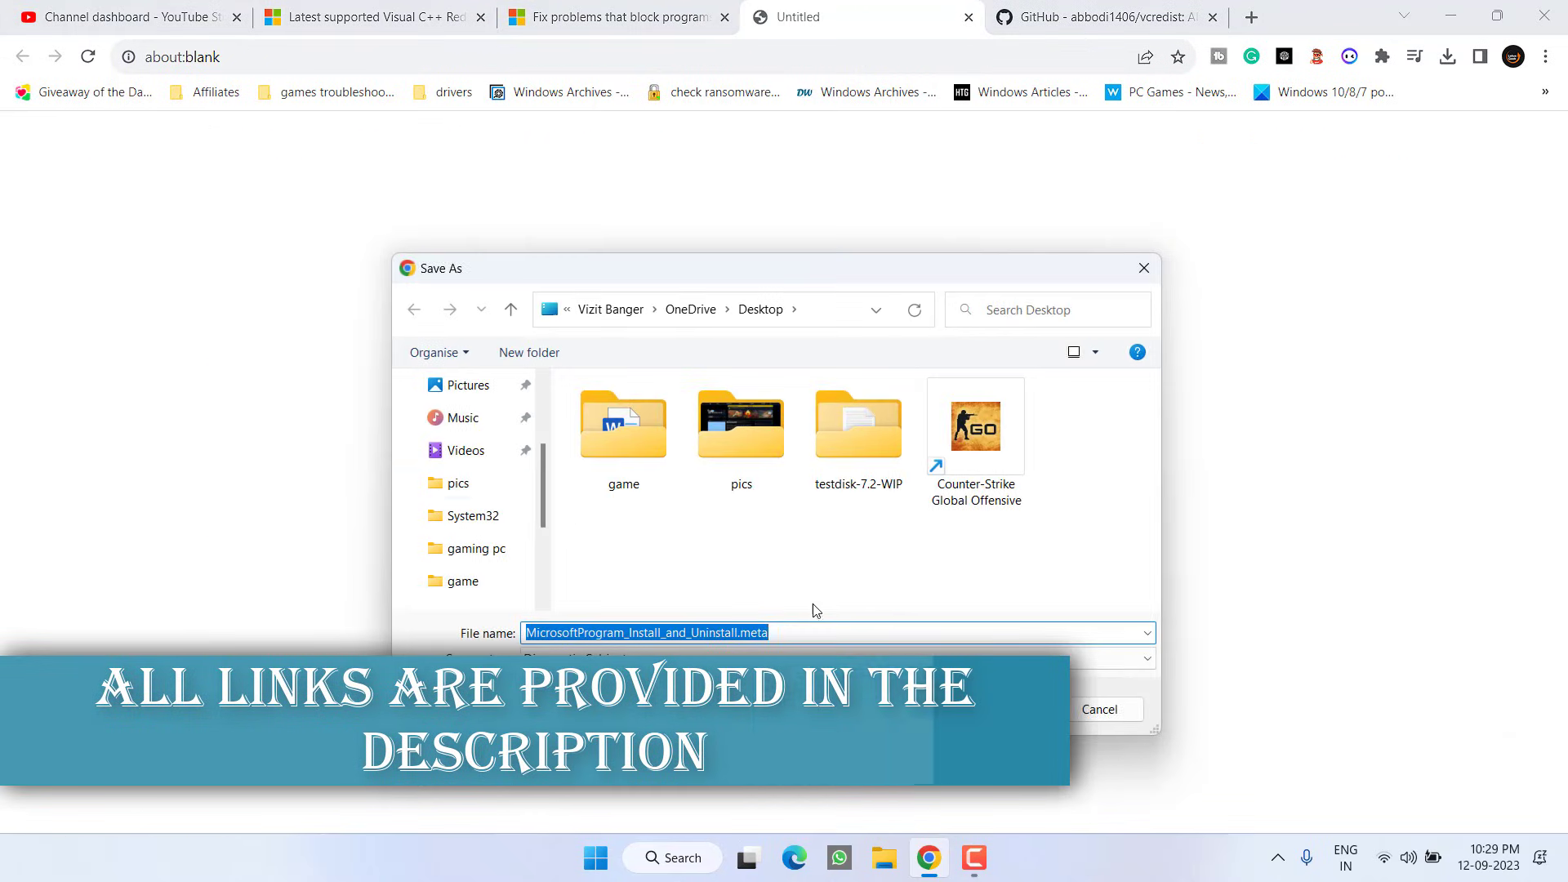
key("Return")
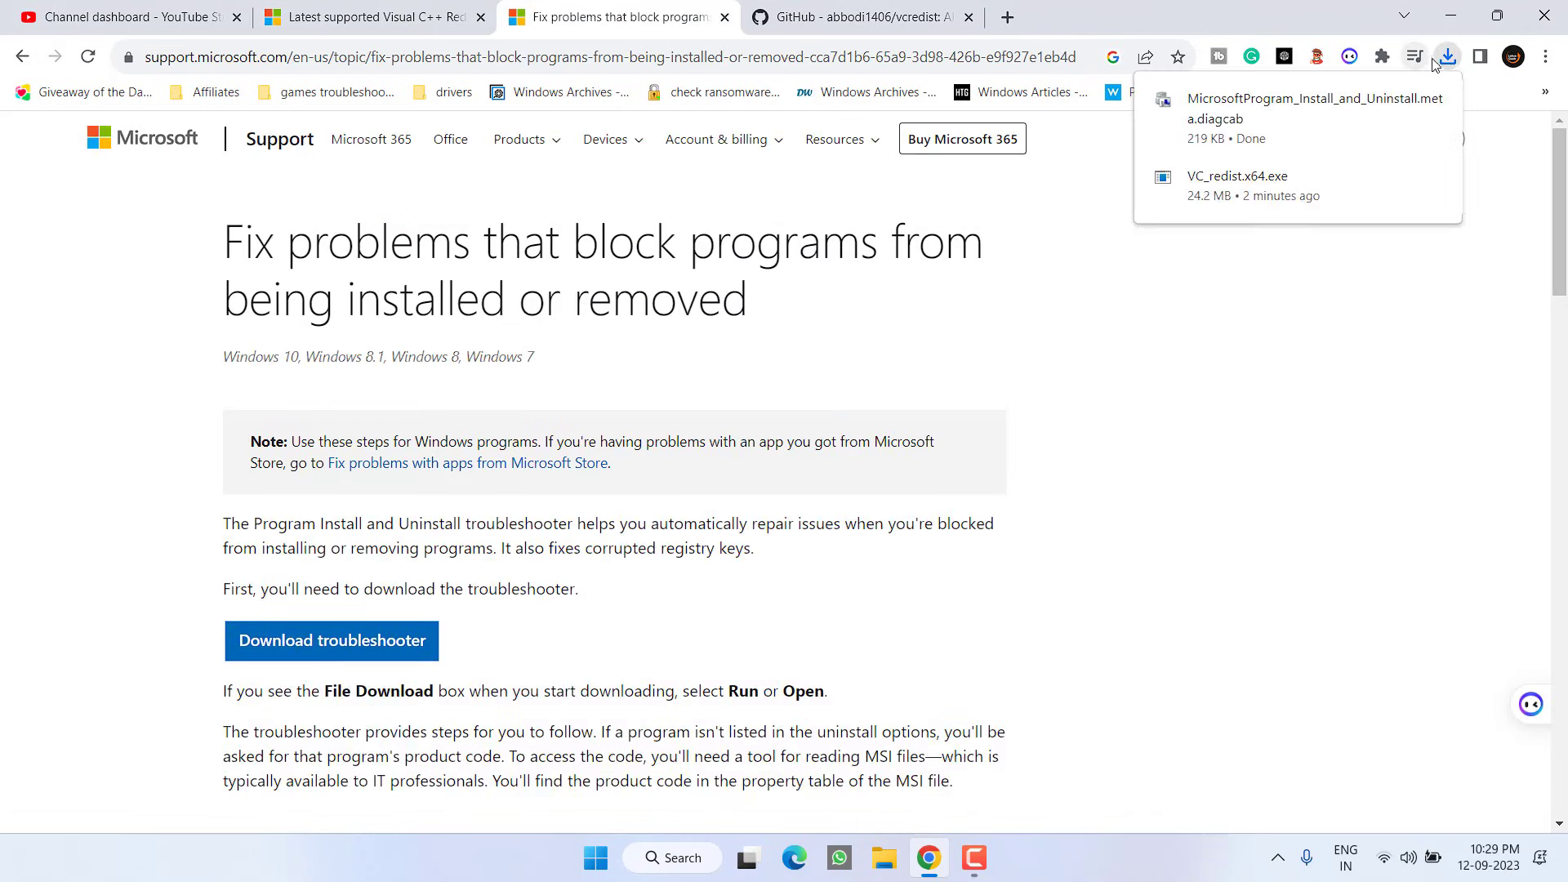
left_click(1251, 112)
left_click(943, 619)
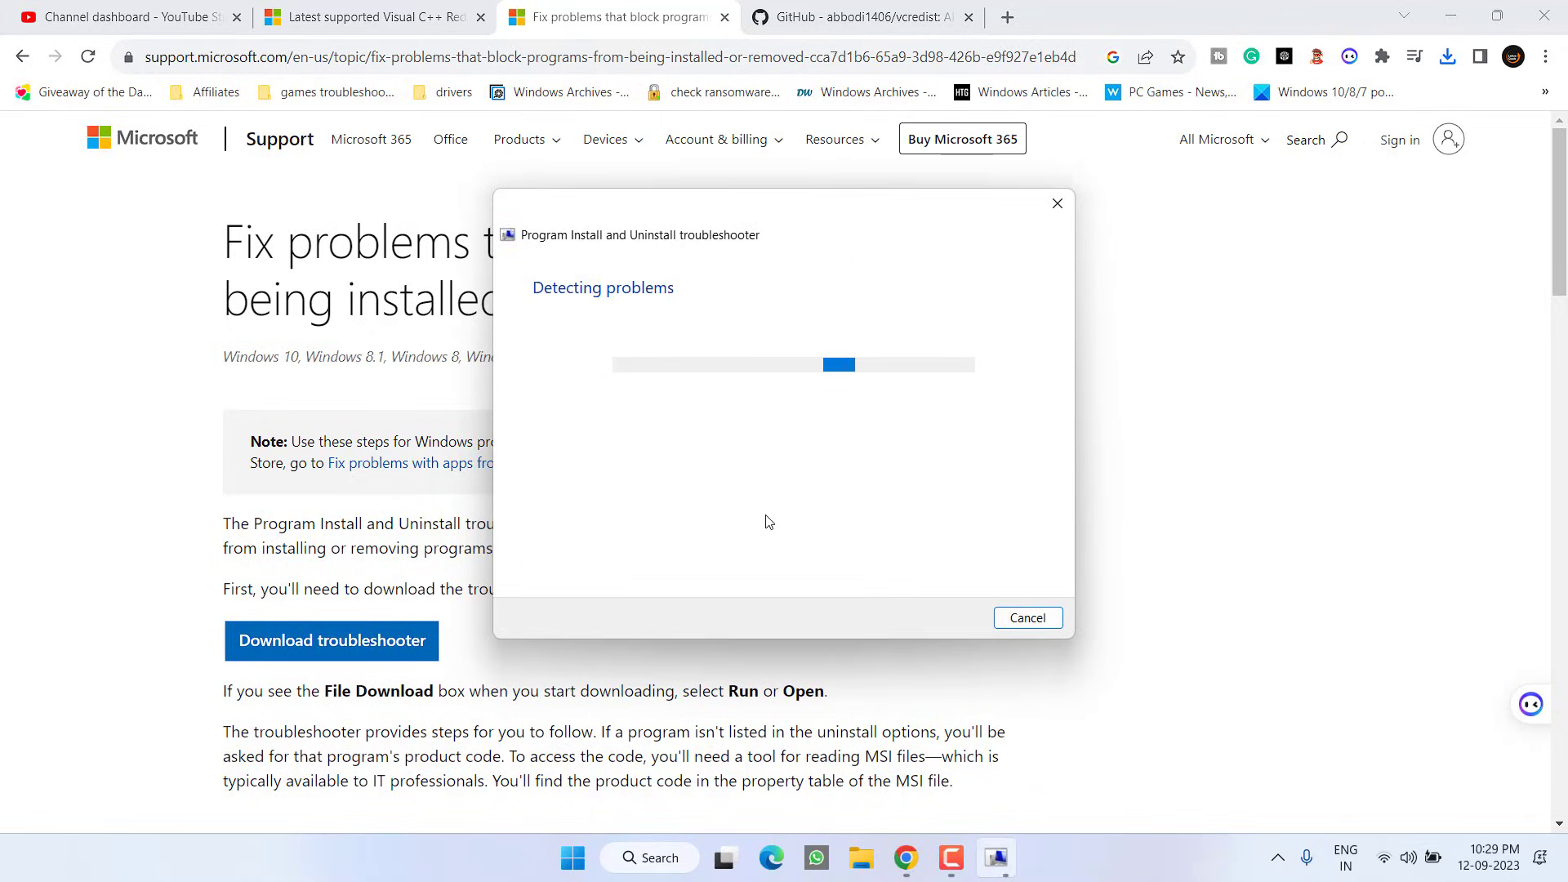
Step: Report an installing problem for Visual C++ 2005 Redistributable (x64), try other fixes, then close
left_click(603, 413)
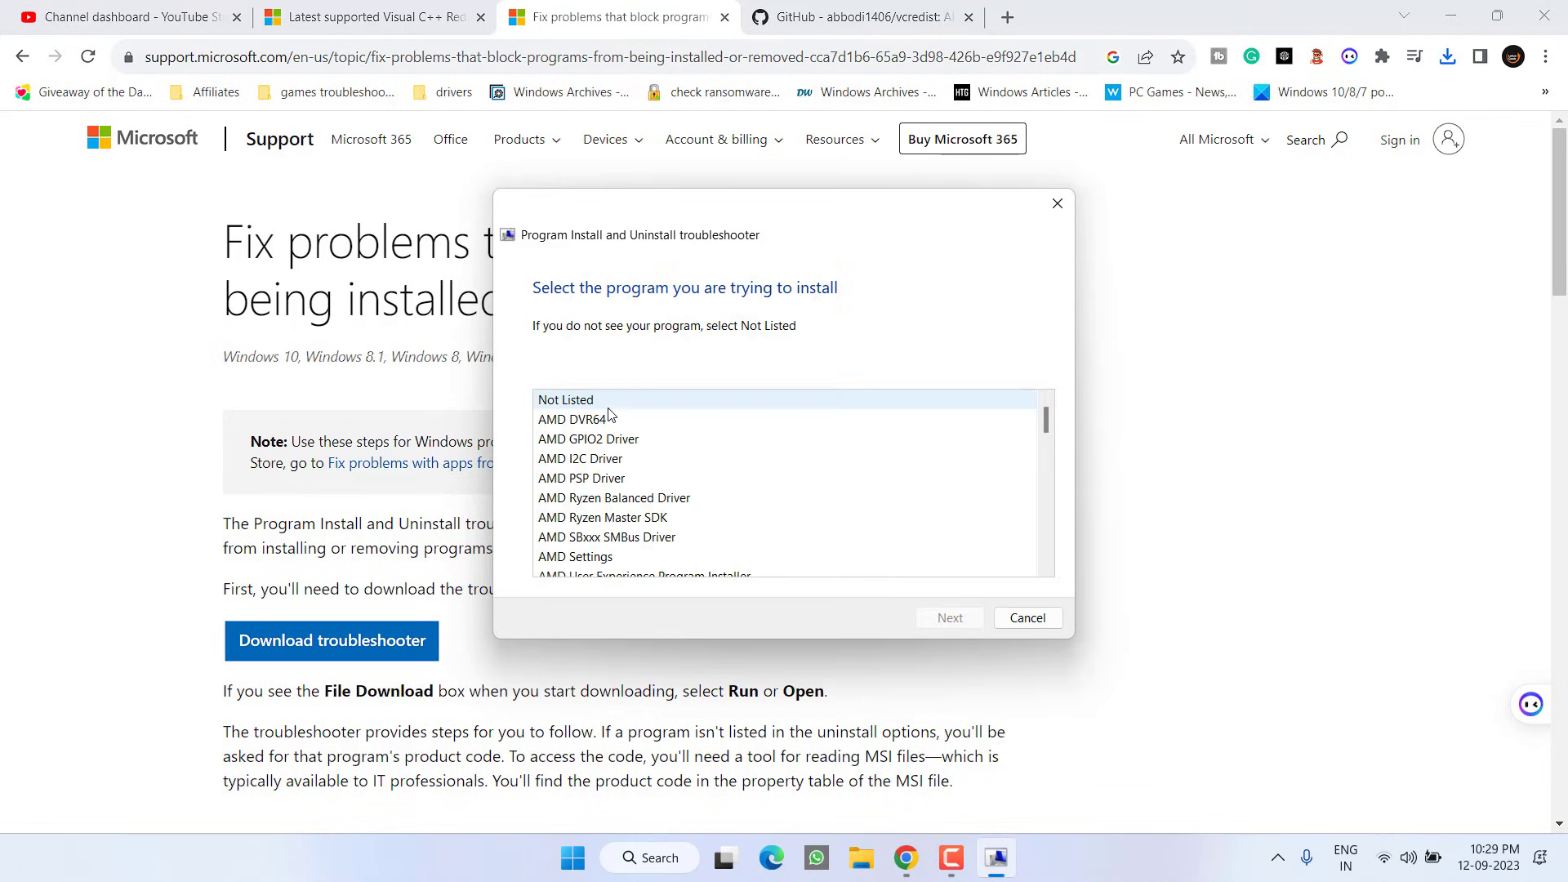
left_click(583, 487)
key("m")
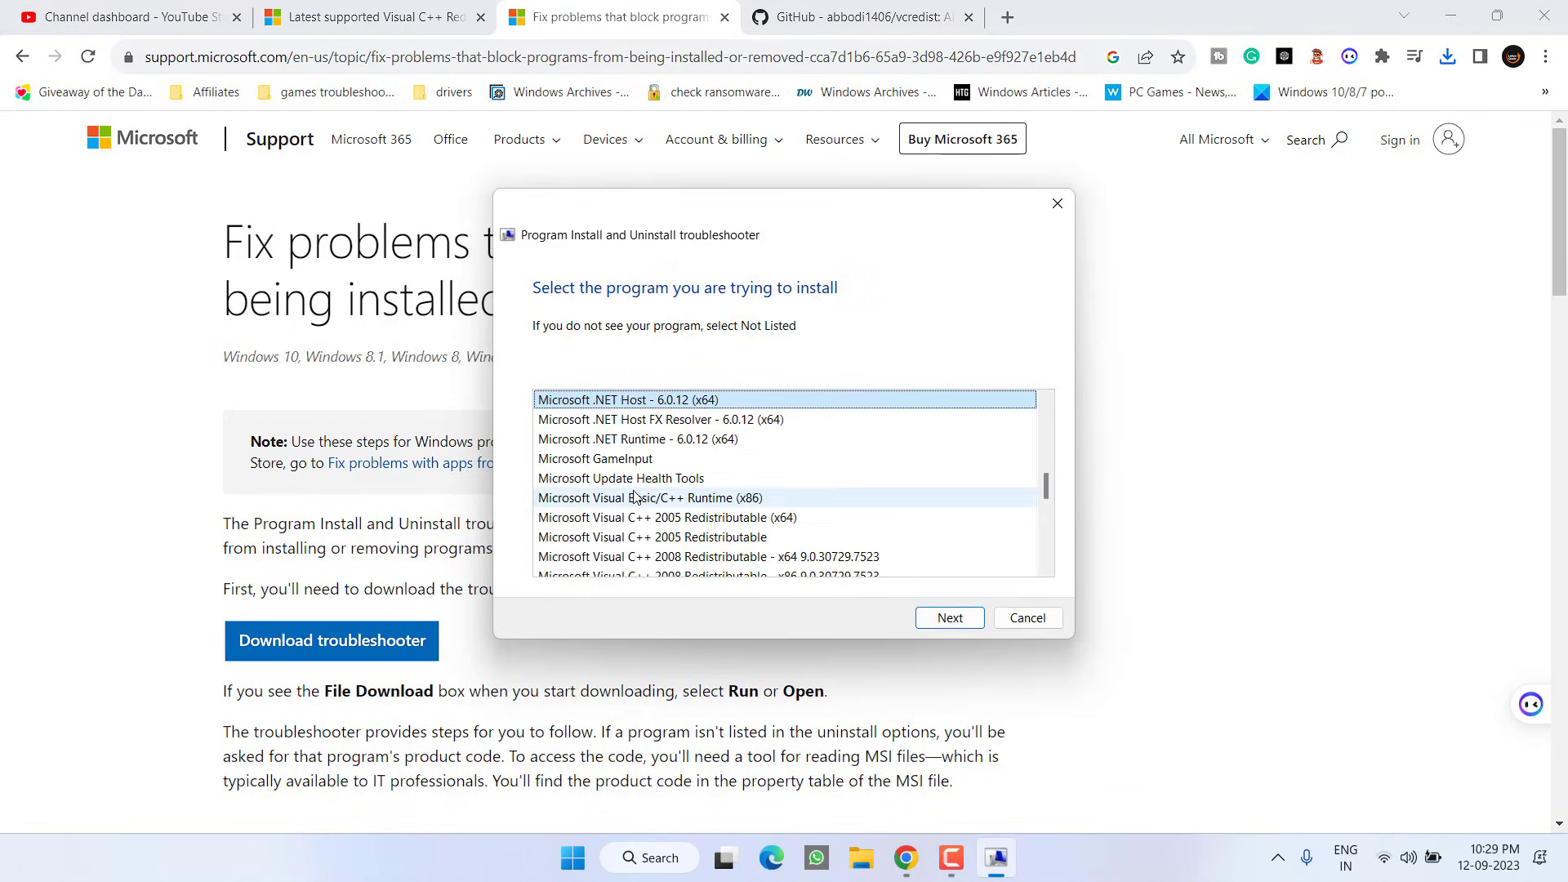
left_click(796, 519)
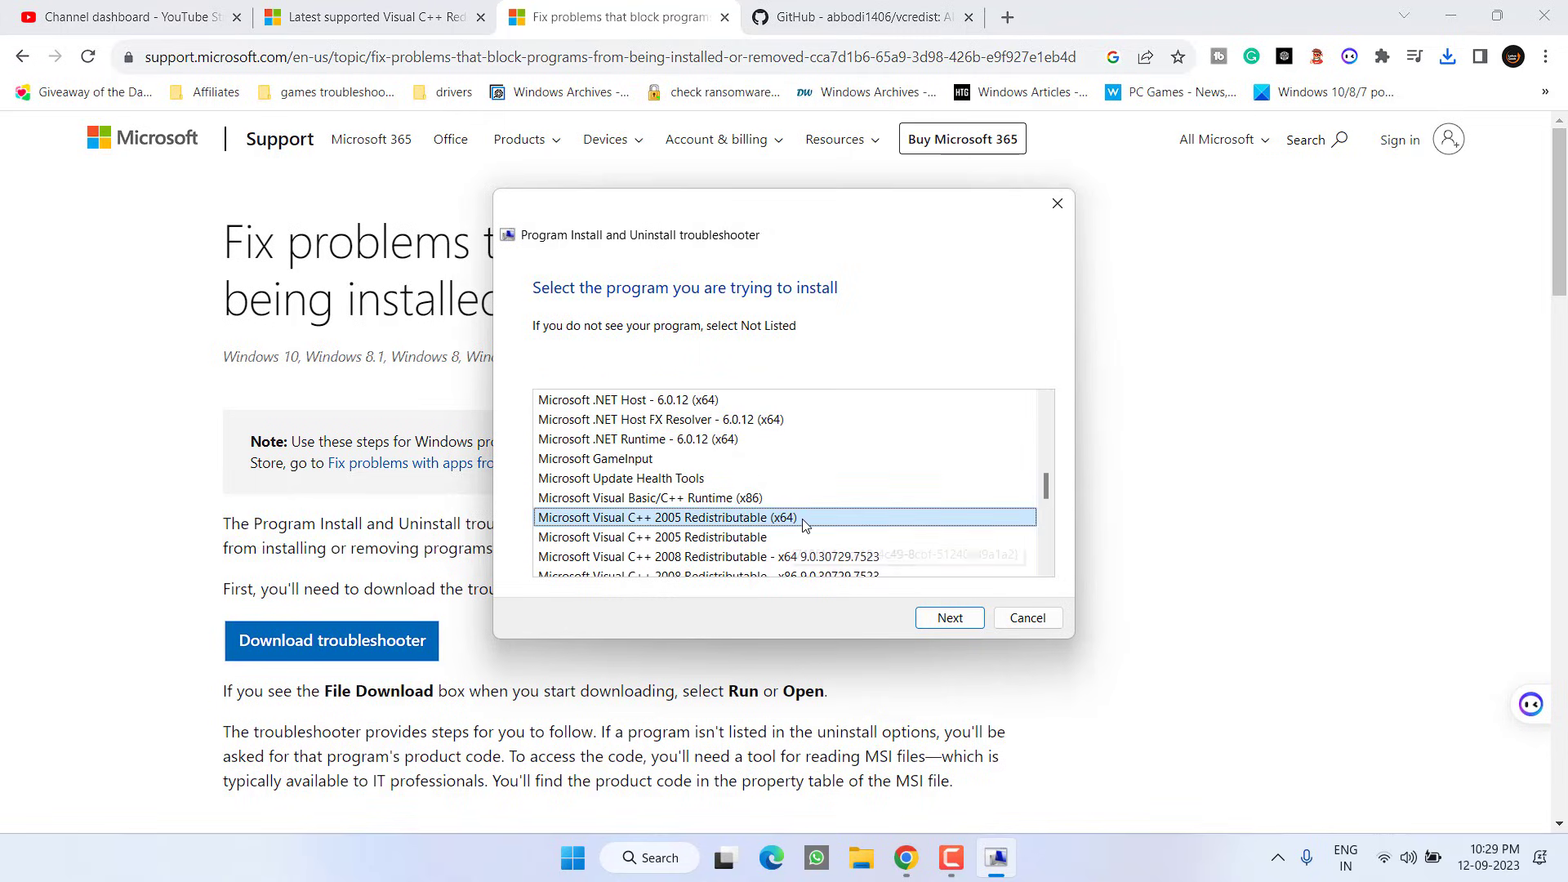
left_click(951, 619)
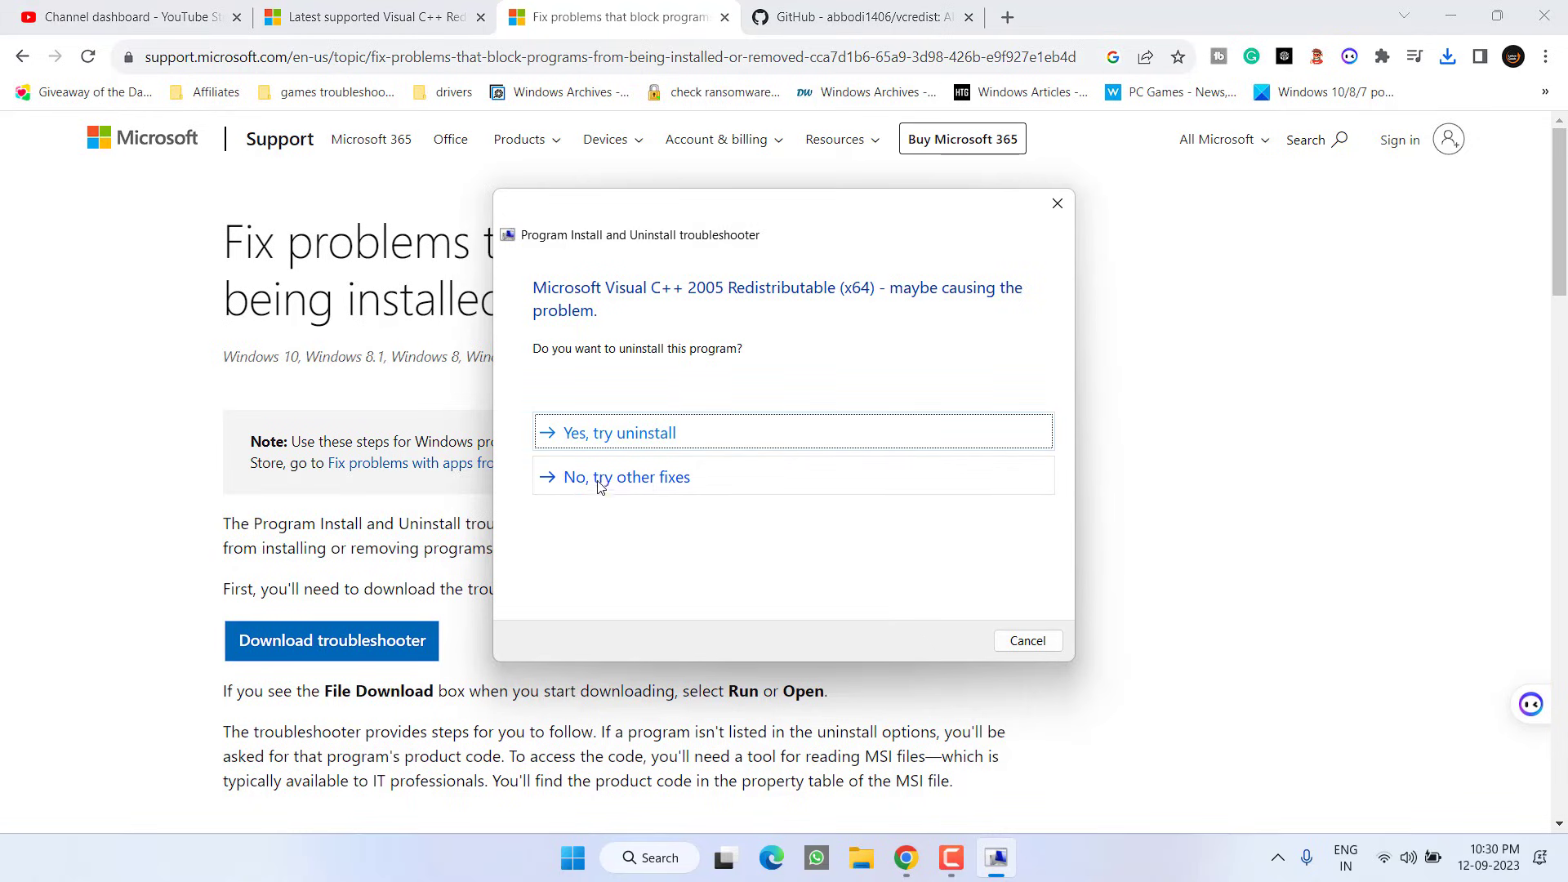
left_click(637, 485)
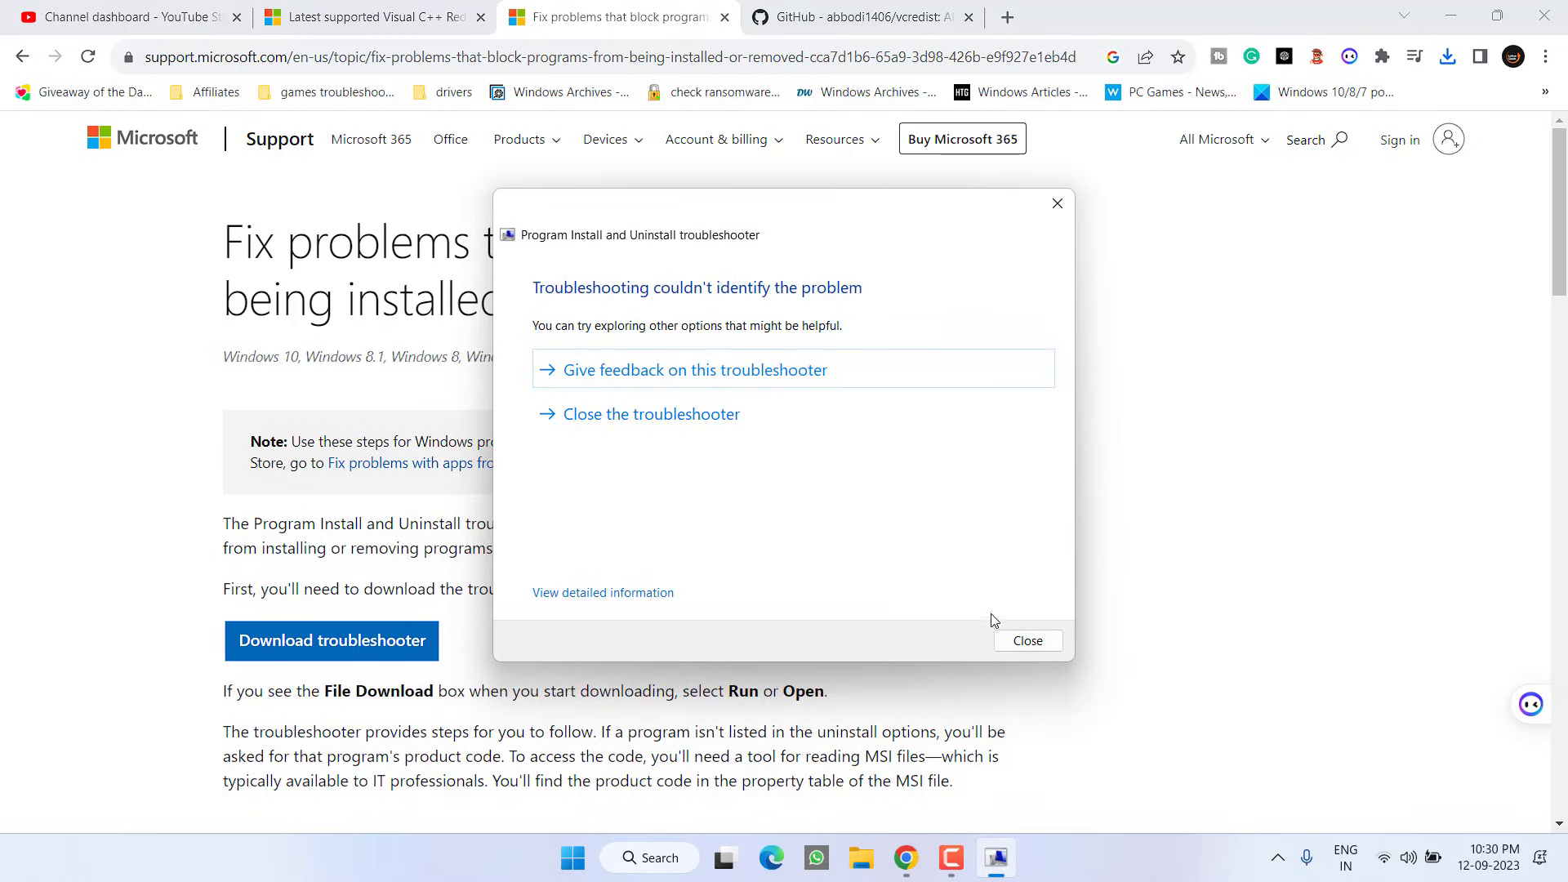
left_click(1033, 648)
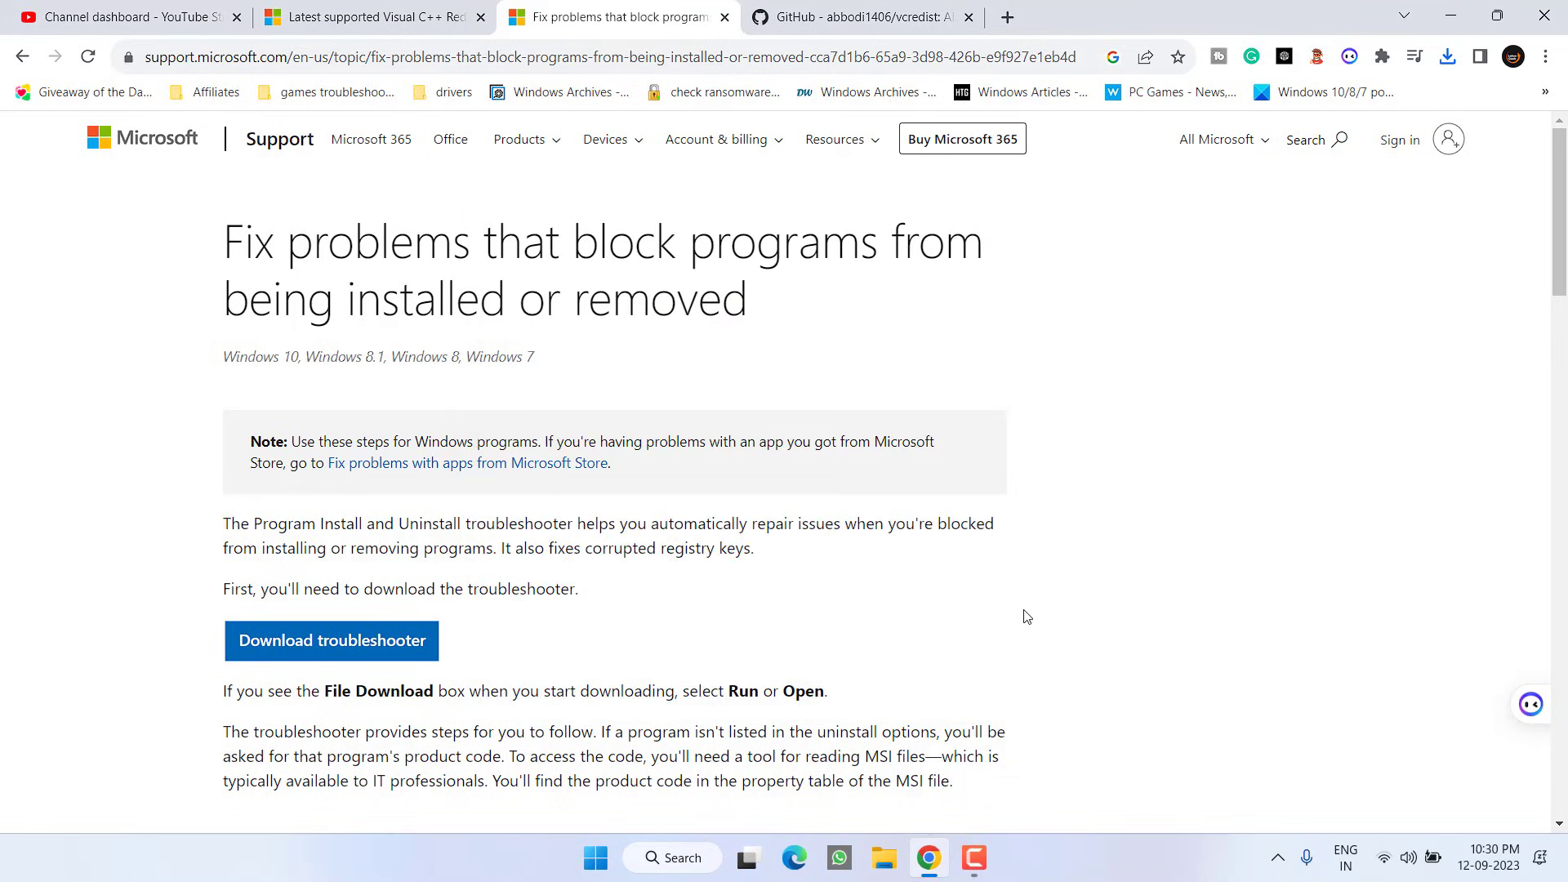
Step: Open Programs and Features with appwiz.cpl and scroll to the Visual C++ entries
right_click(596, 857)
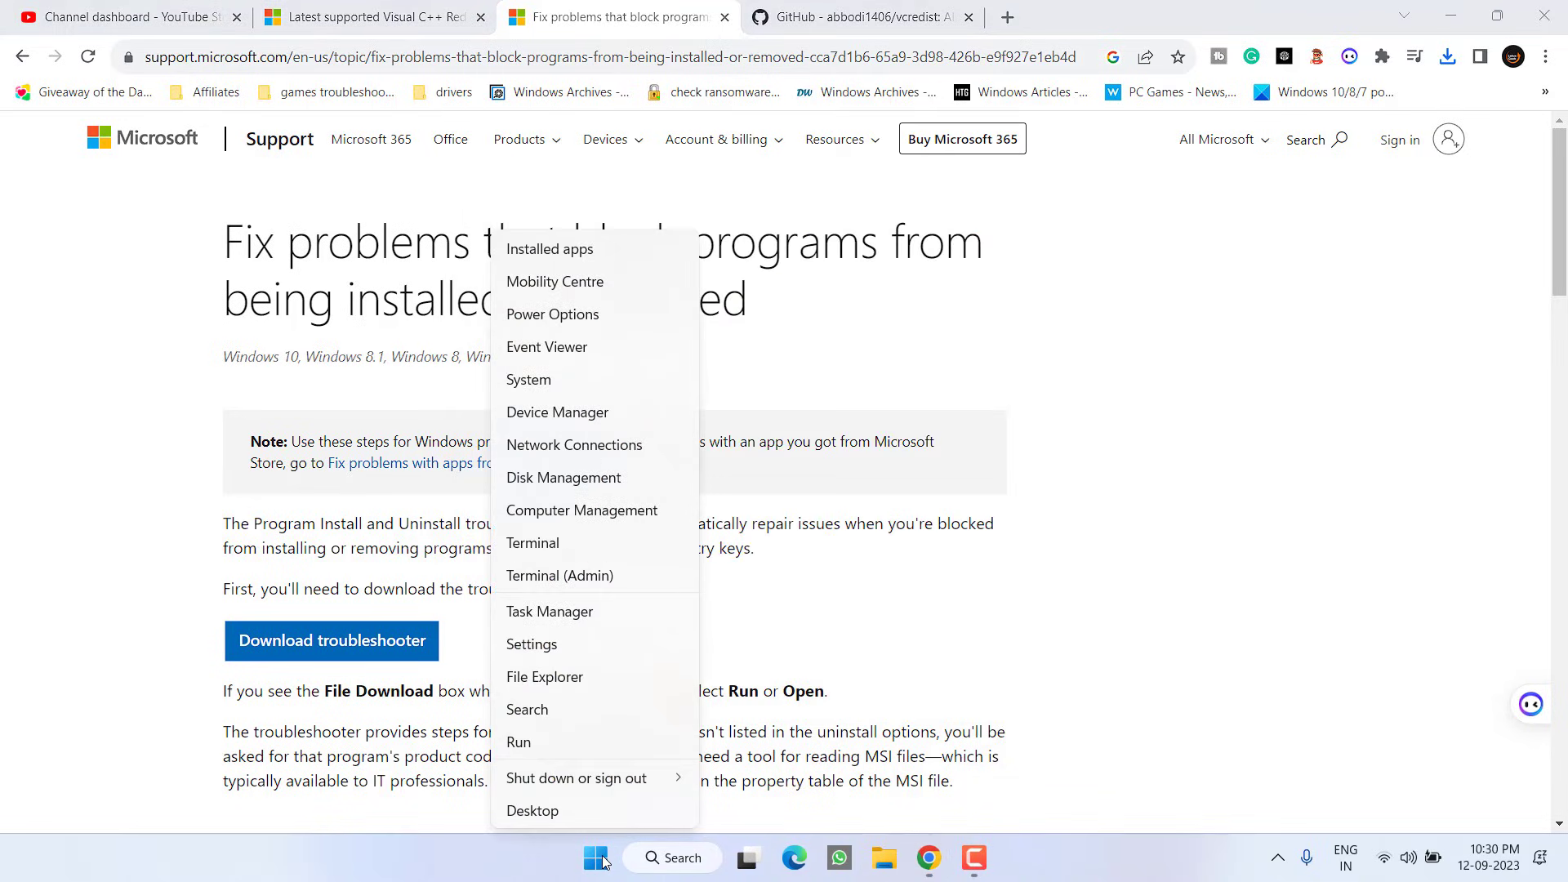
left_click(565, 749)
type("app")
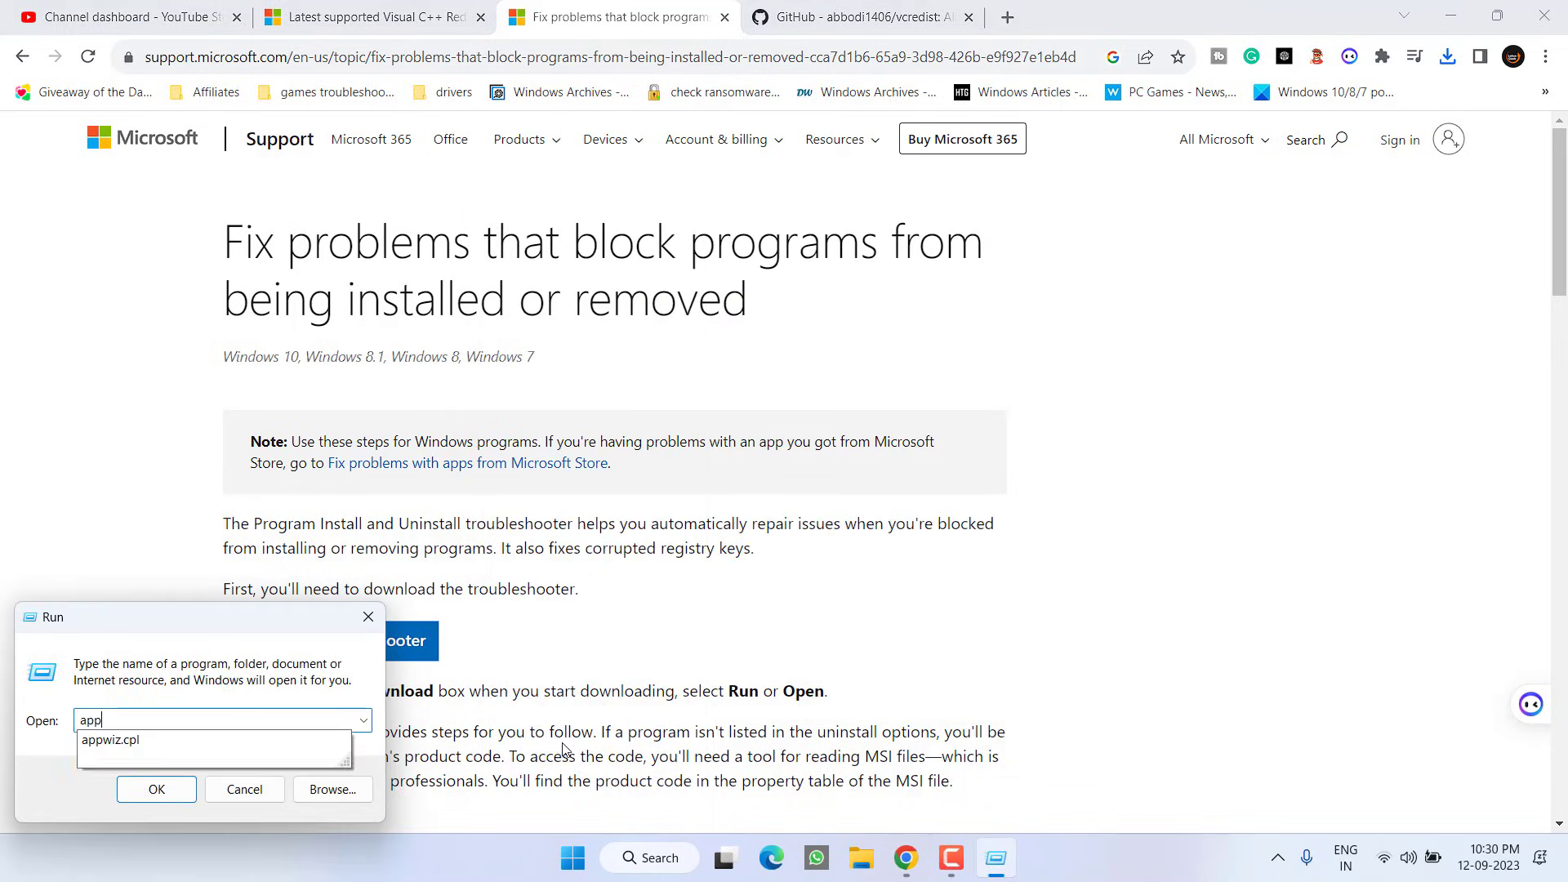
key("Down")
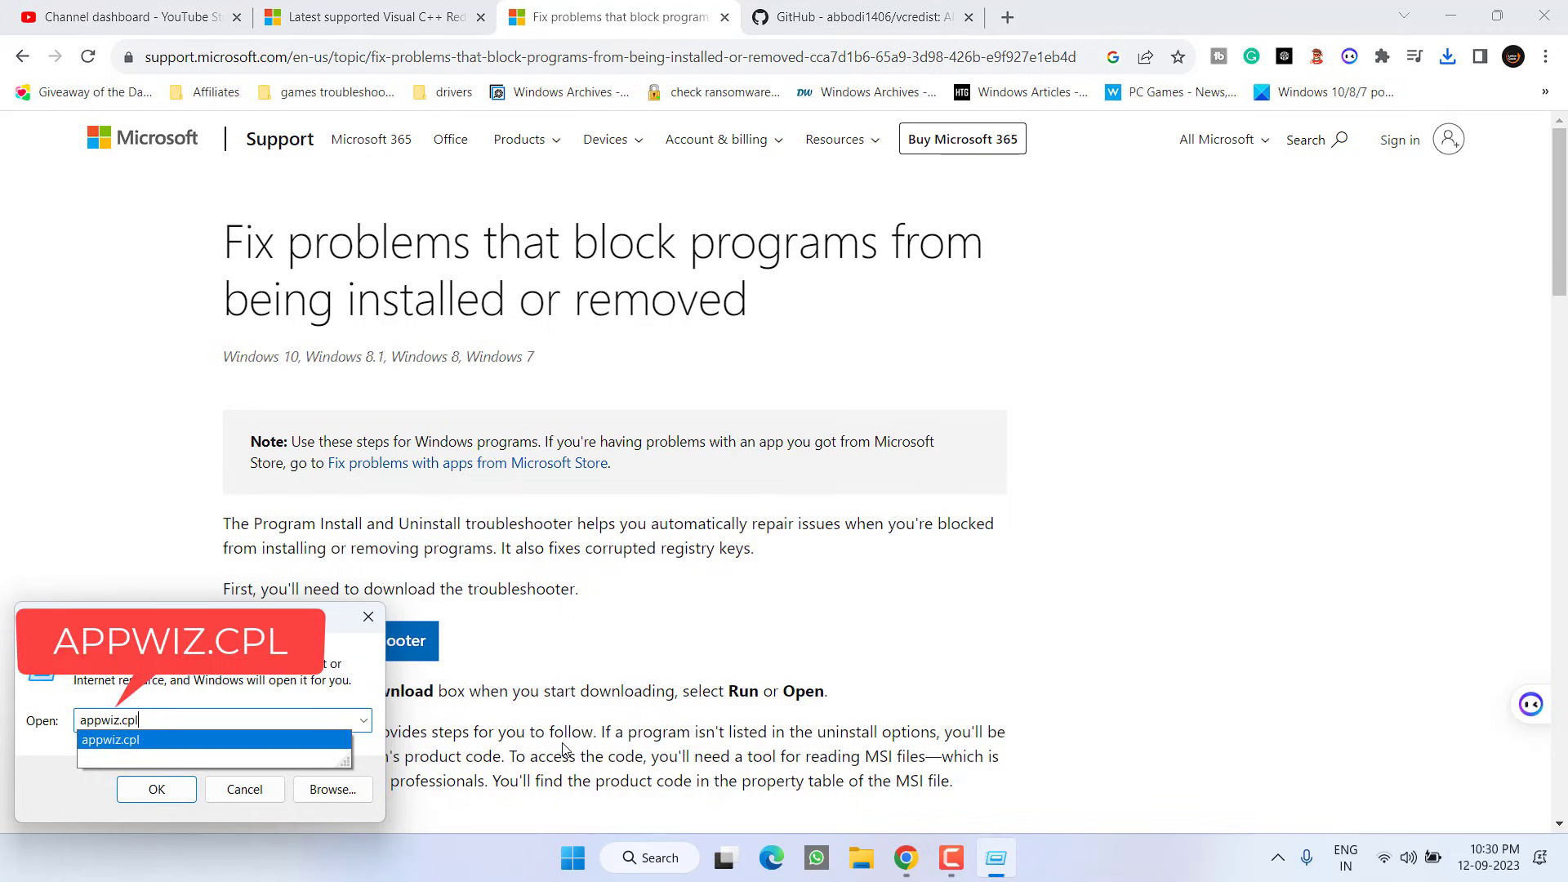
key("Return")
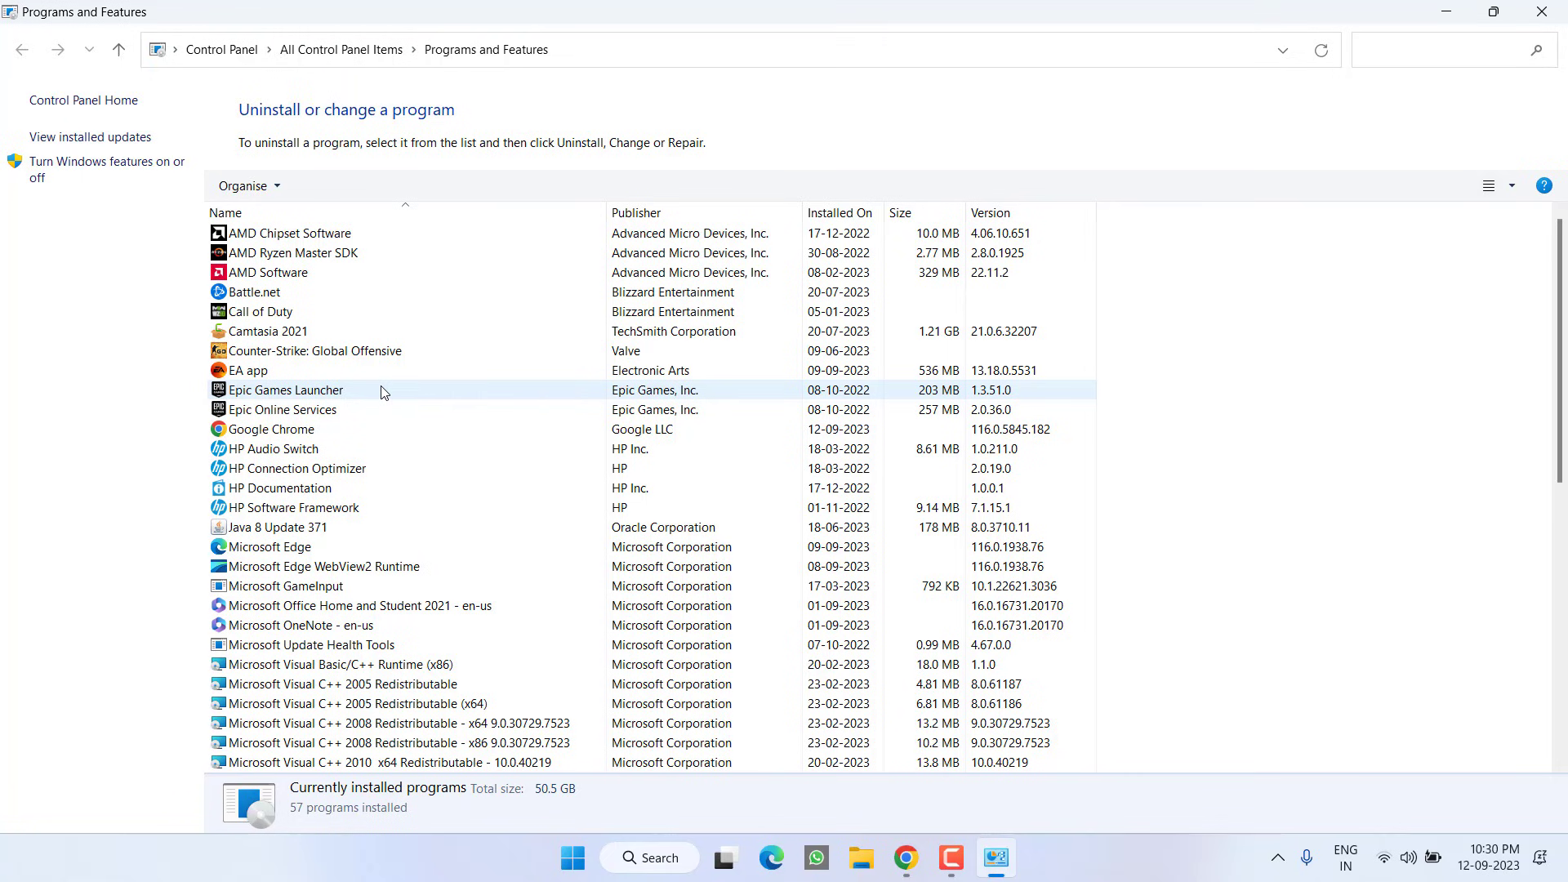
scroll(381, 393, "down", 6)
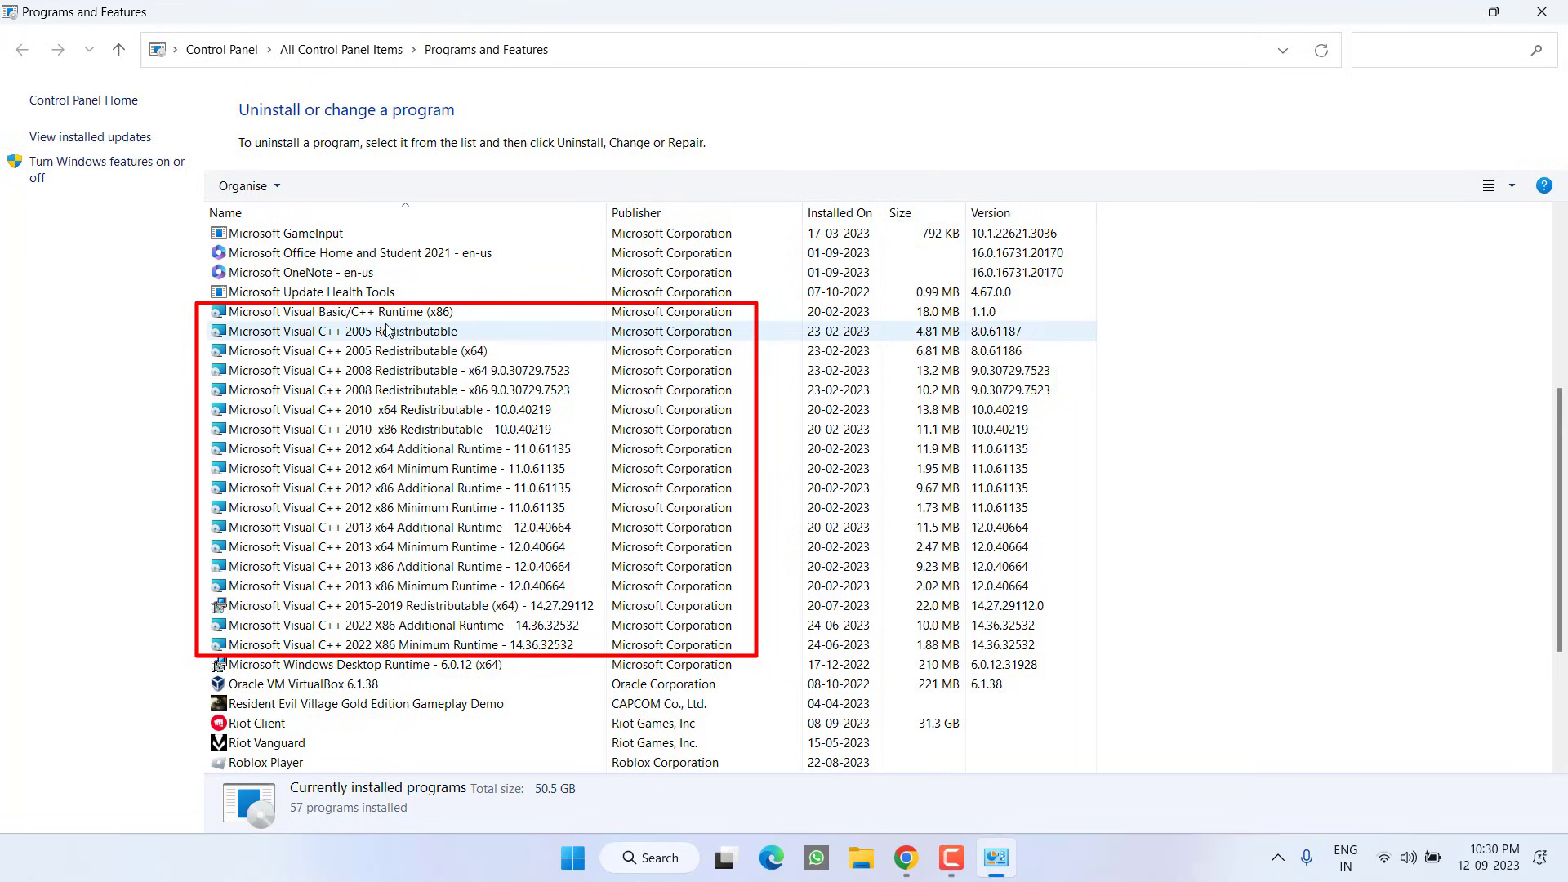
Step: Start uninstalling the old runtimes, including the Visual C++ 2008 x64 and 2013 x64 Additional Runtime
right_click(425, 319)
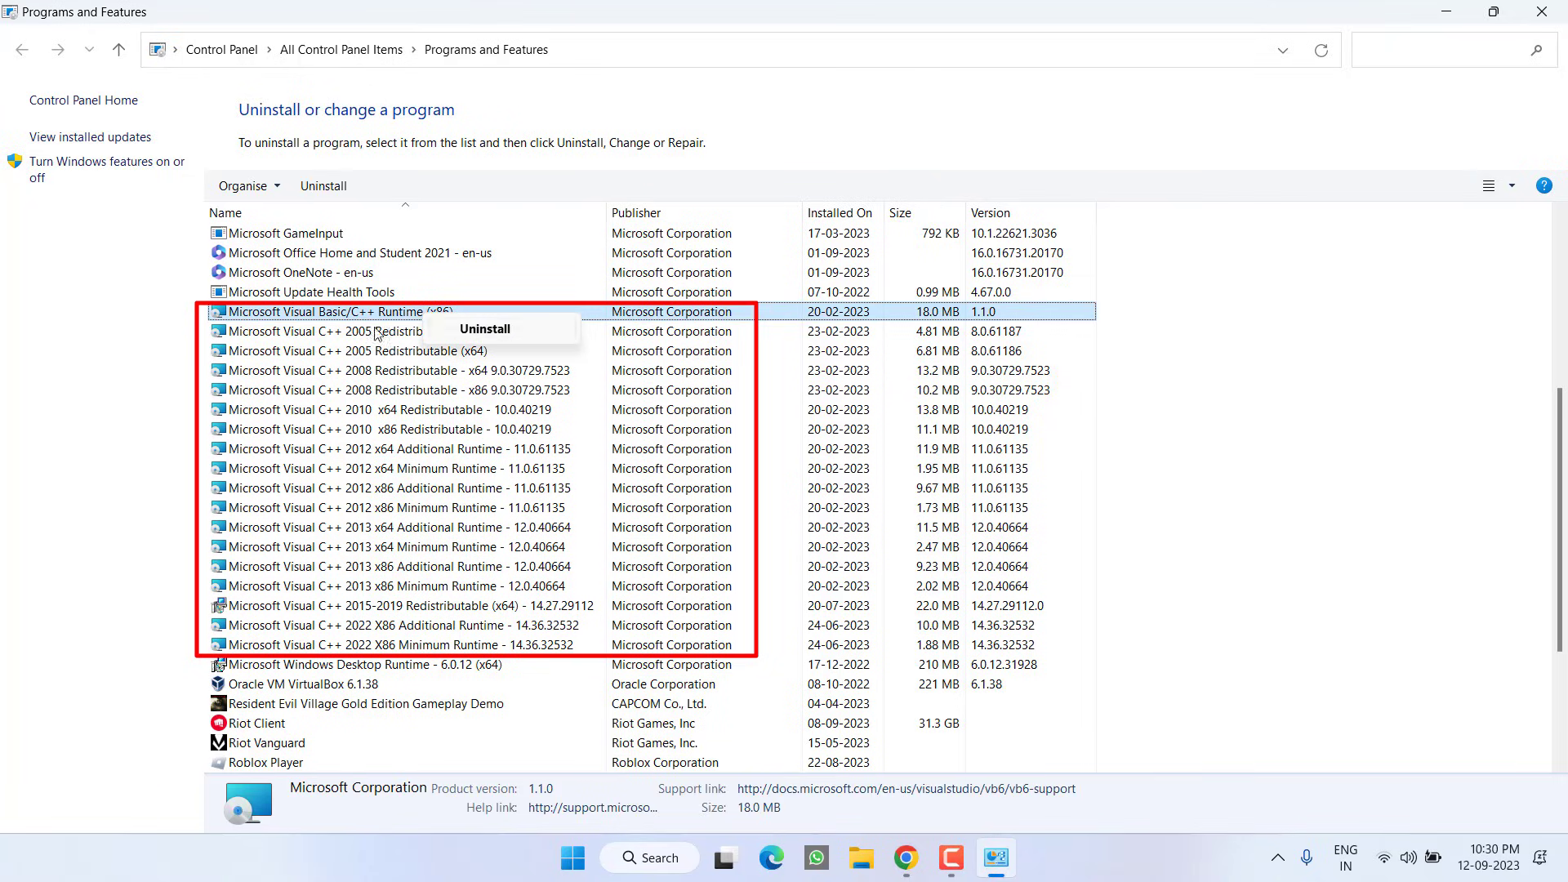
left_click(409, 332)
left_click(346, 352)
double_click(341, 372)
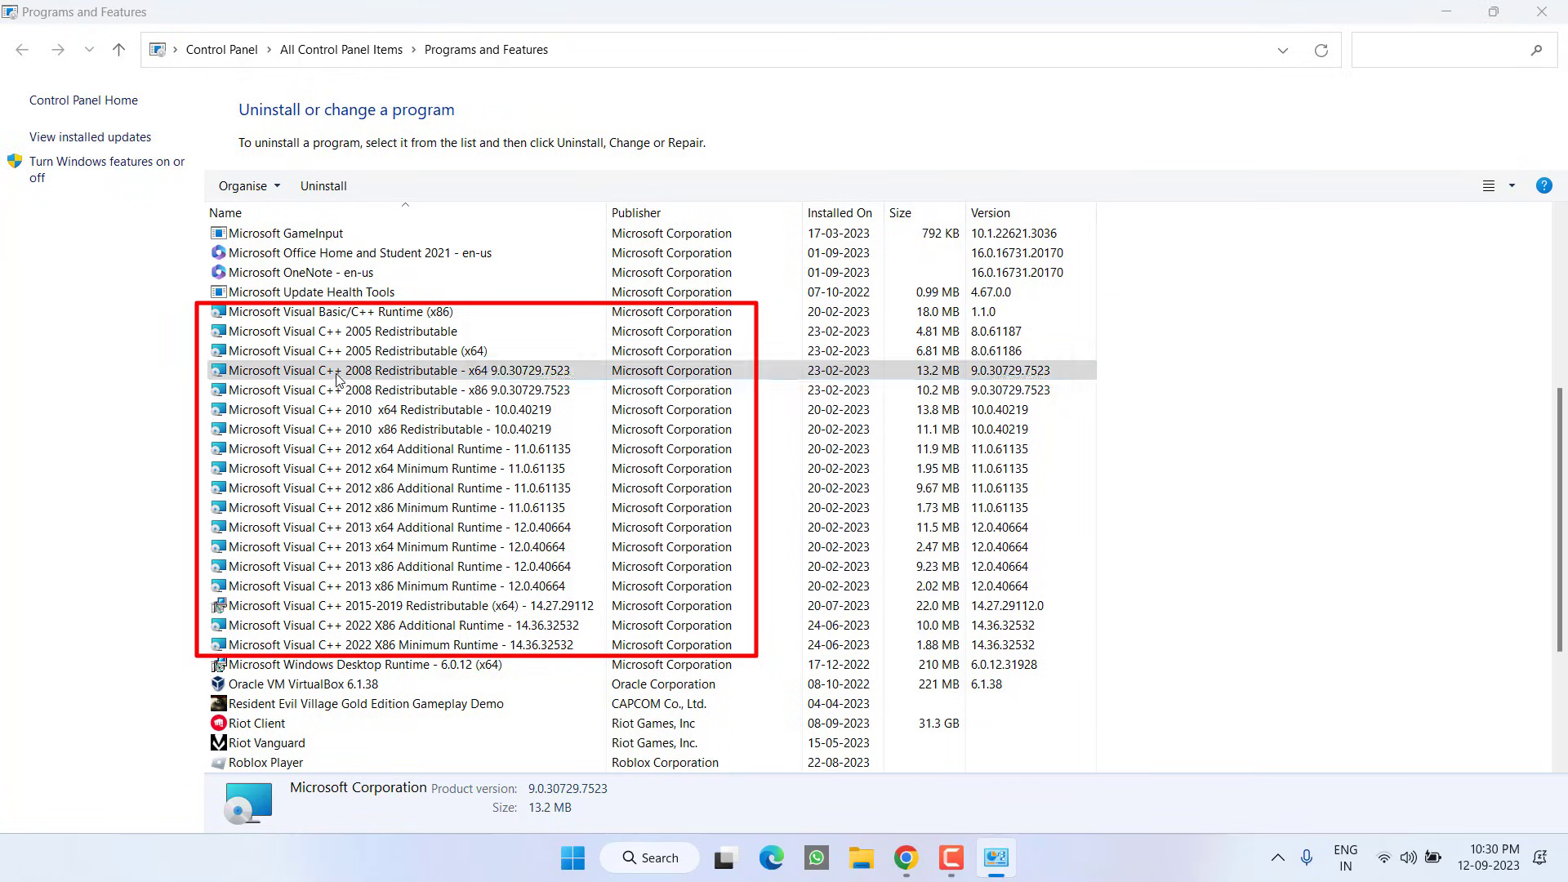
left_click(473, 414)
left_click(441, 450)
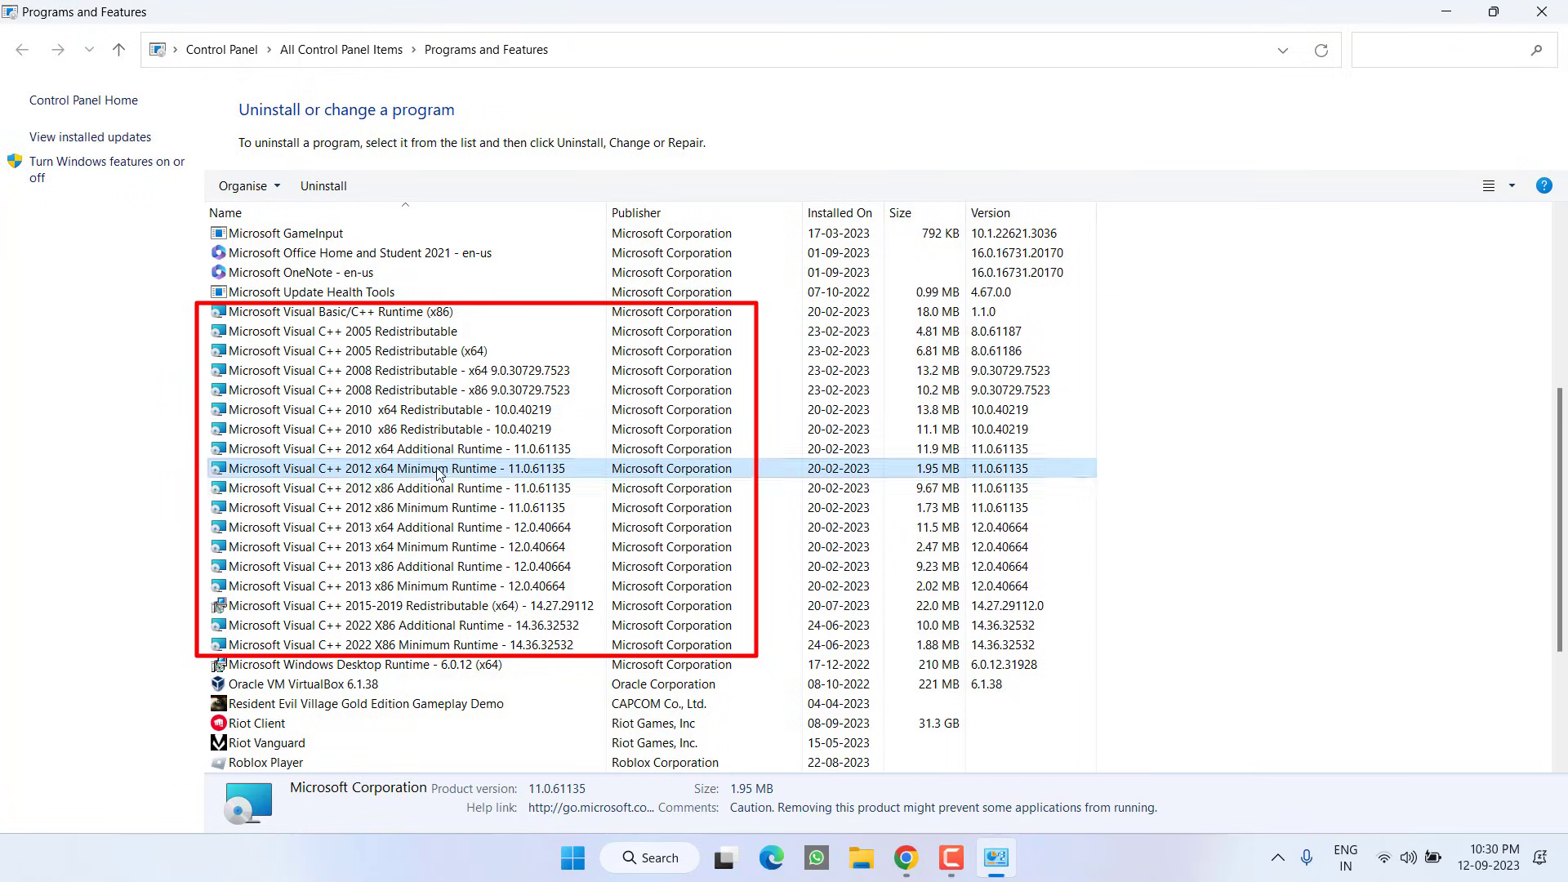
double_click(429, 528)
key("Escape")
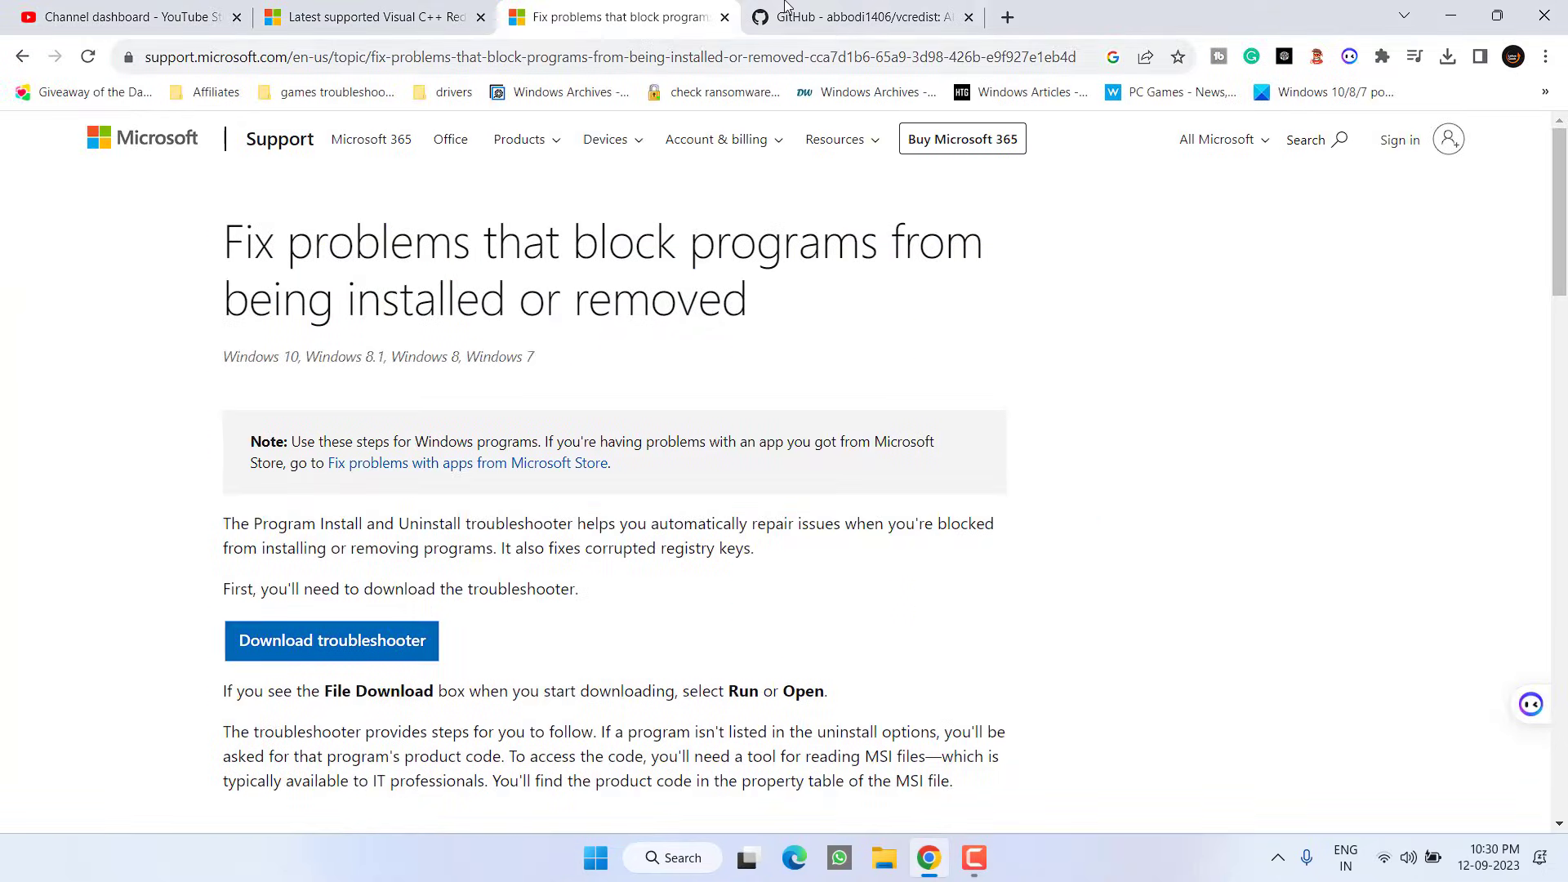
left_click(786, 10)
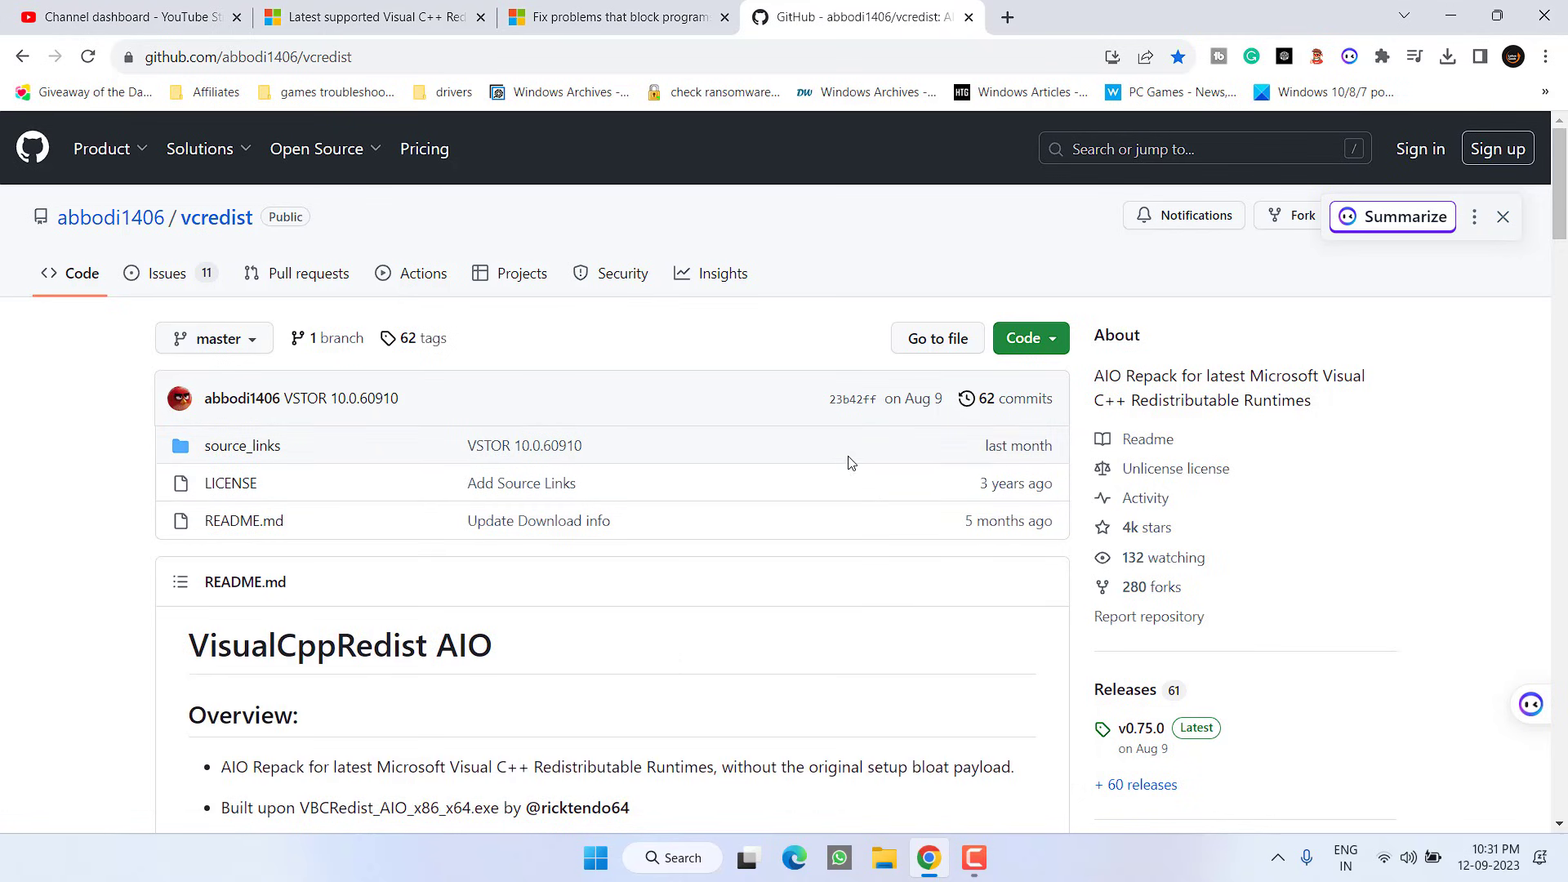
Step: Save the 27.6 MB VisualCppRedist_AIO_x86_x64_75.zip asset from the v0.75.0 release to the Desktop
scroll(847, 458, "down", 5)
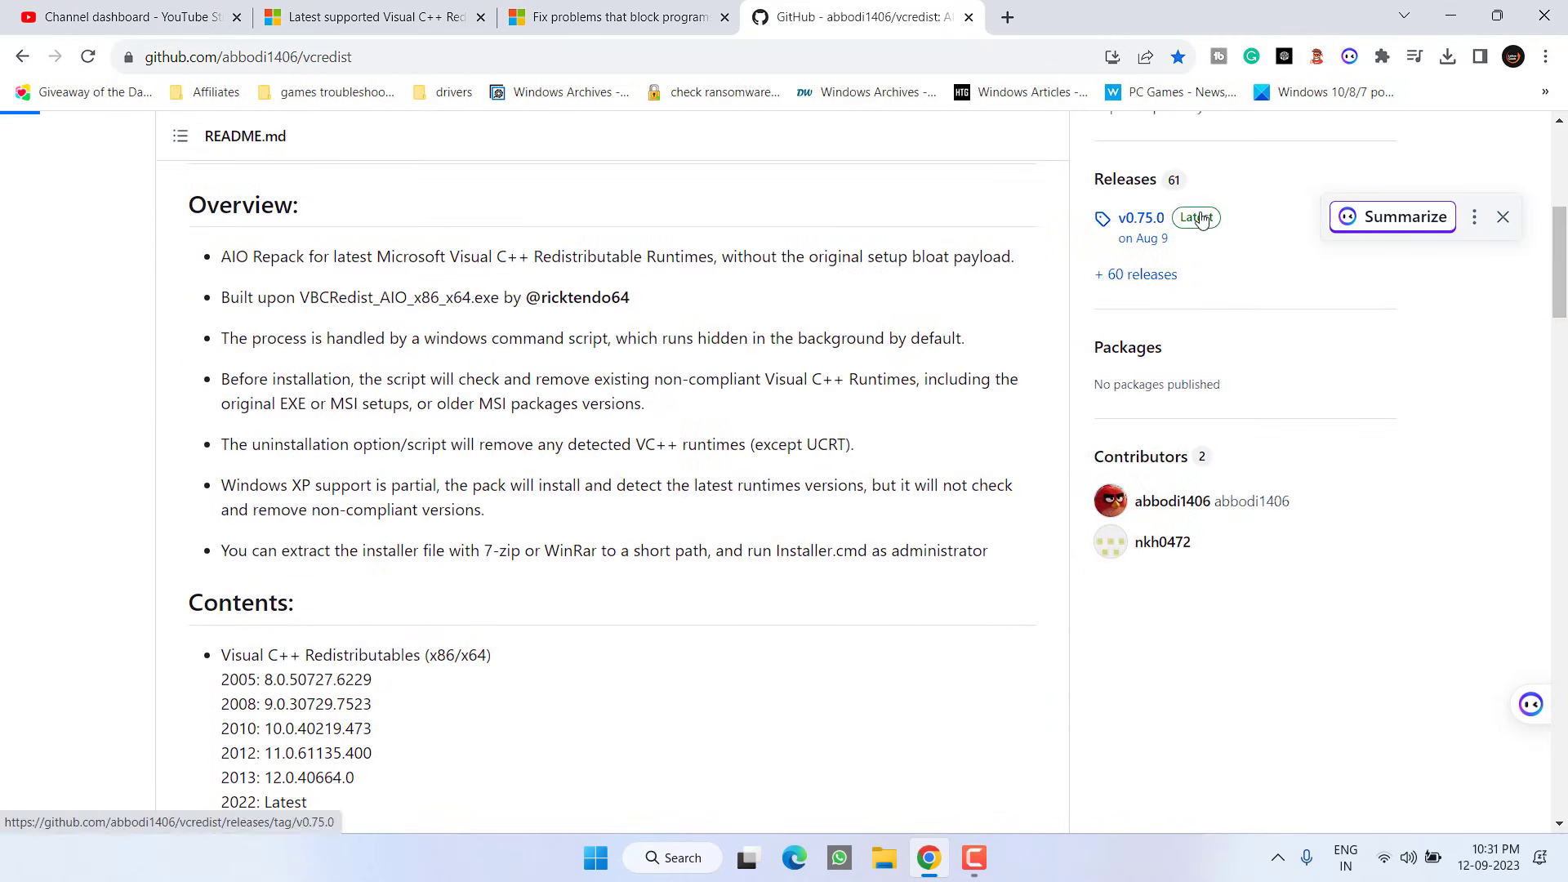
scroll(433, 430, "down", 5)
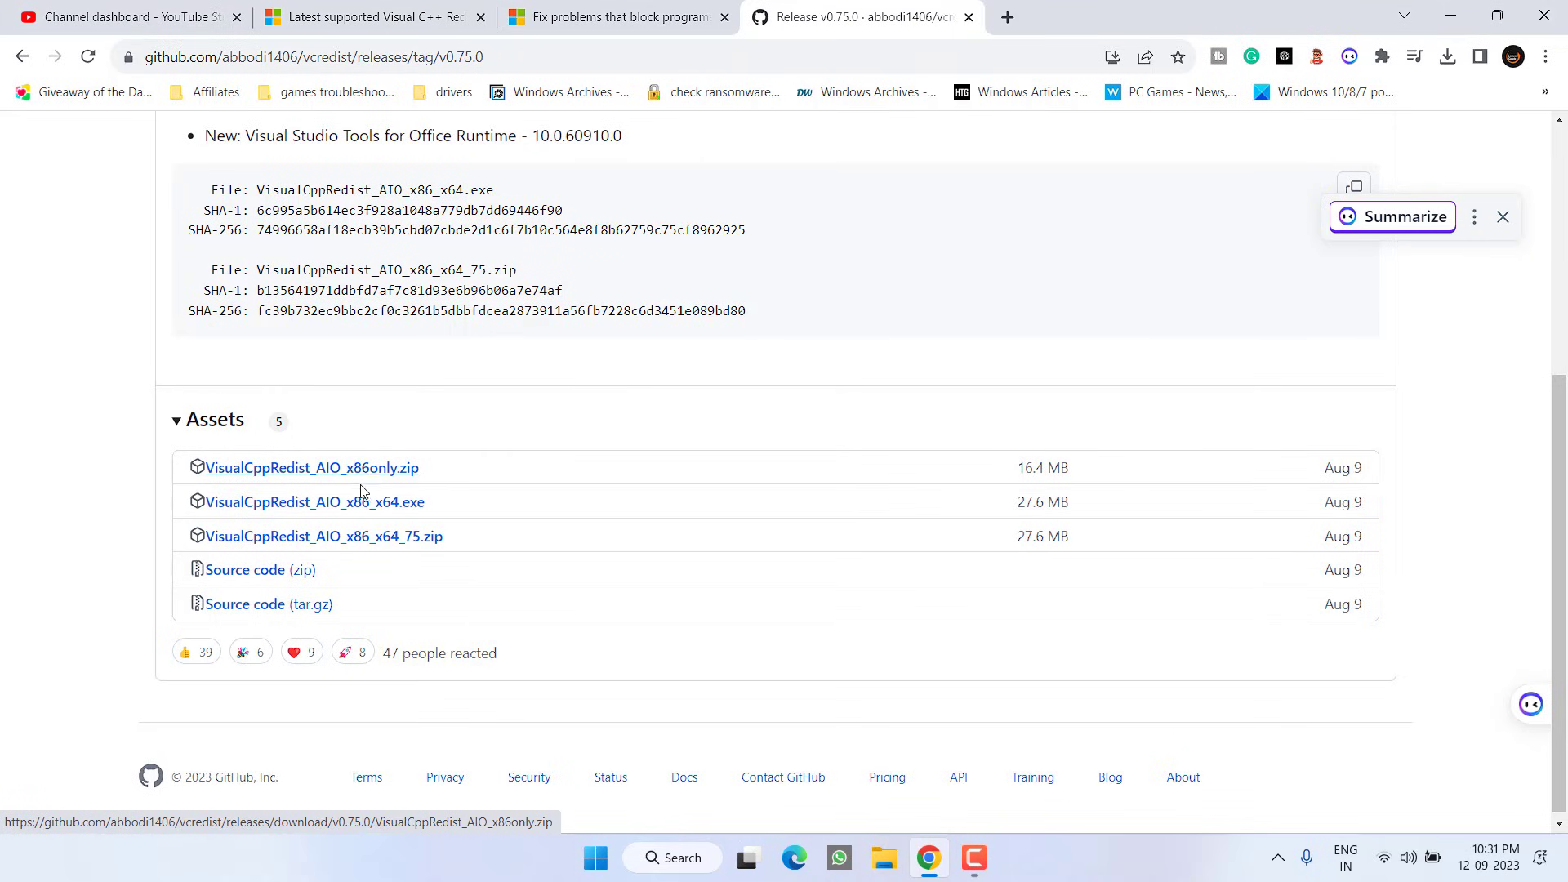
left_click(325, 542)
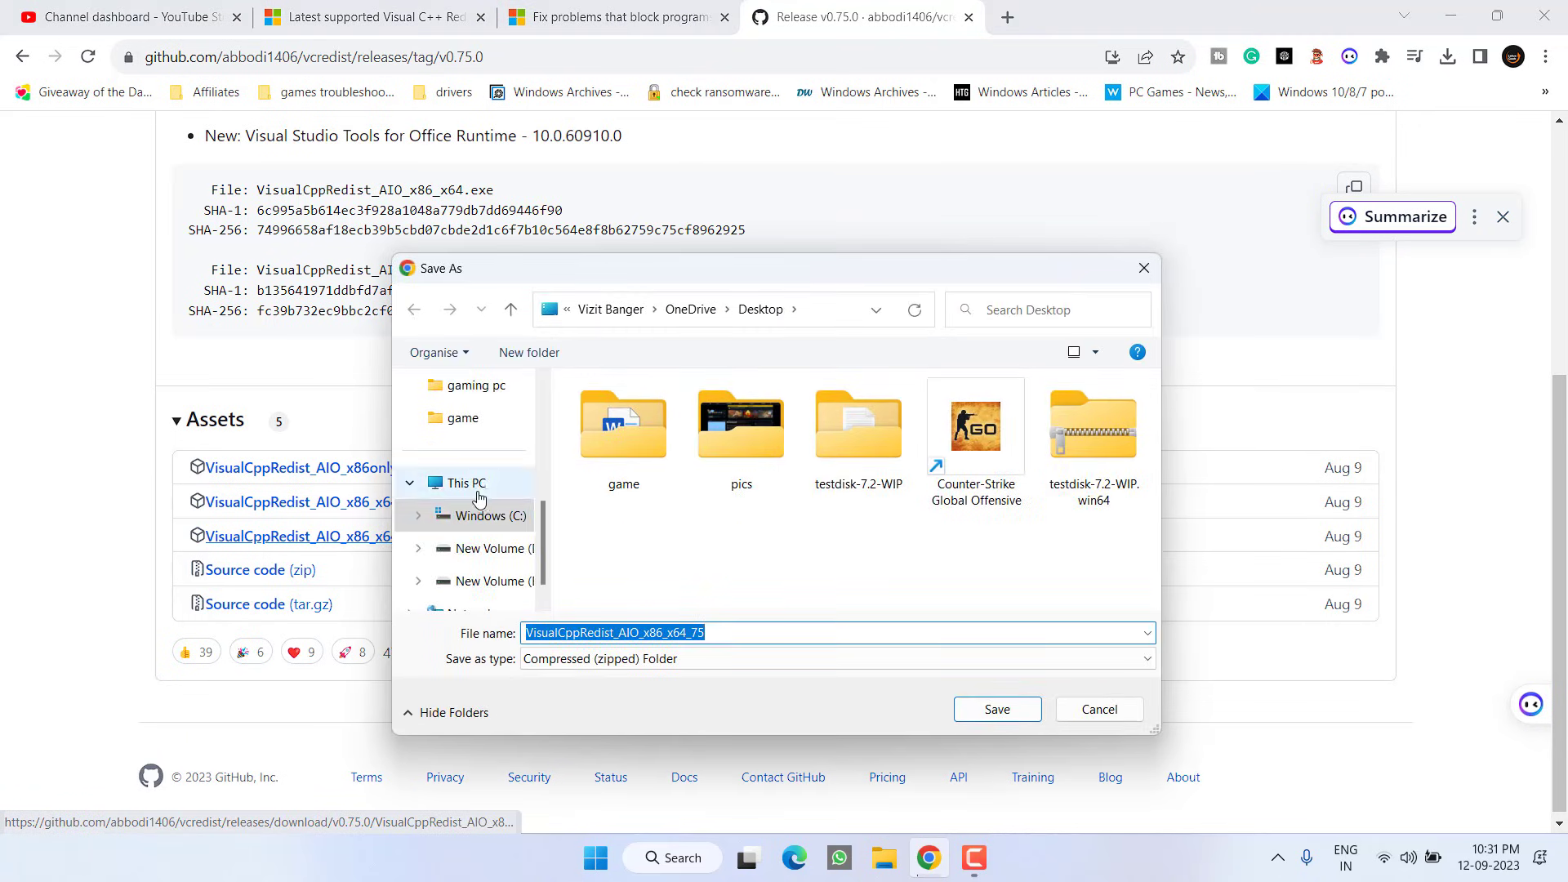
left_click(490, 452)
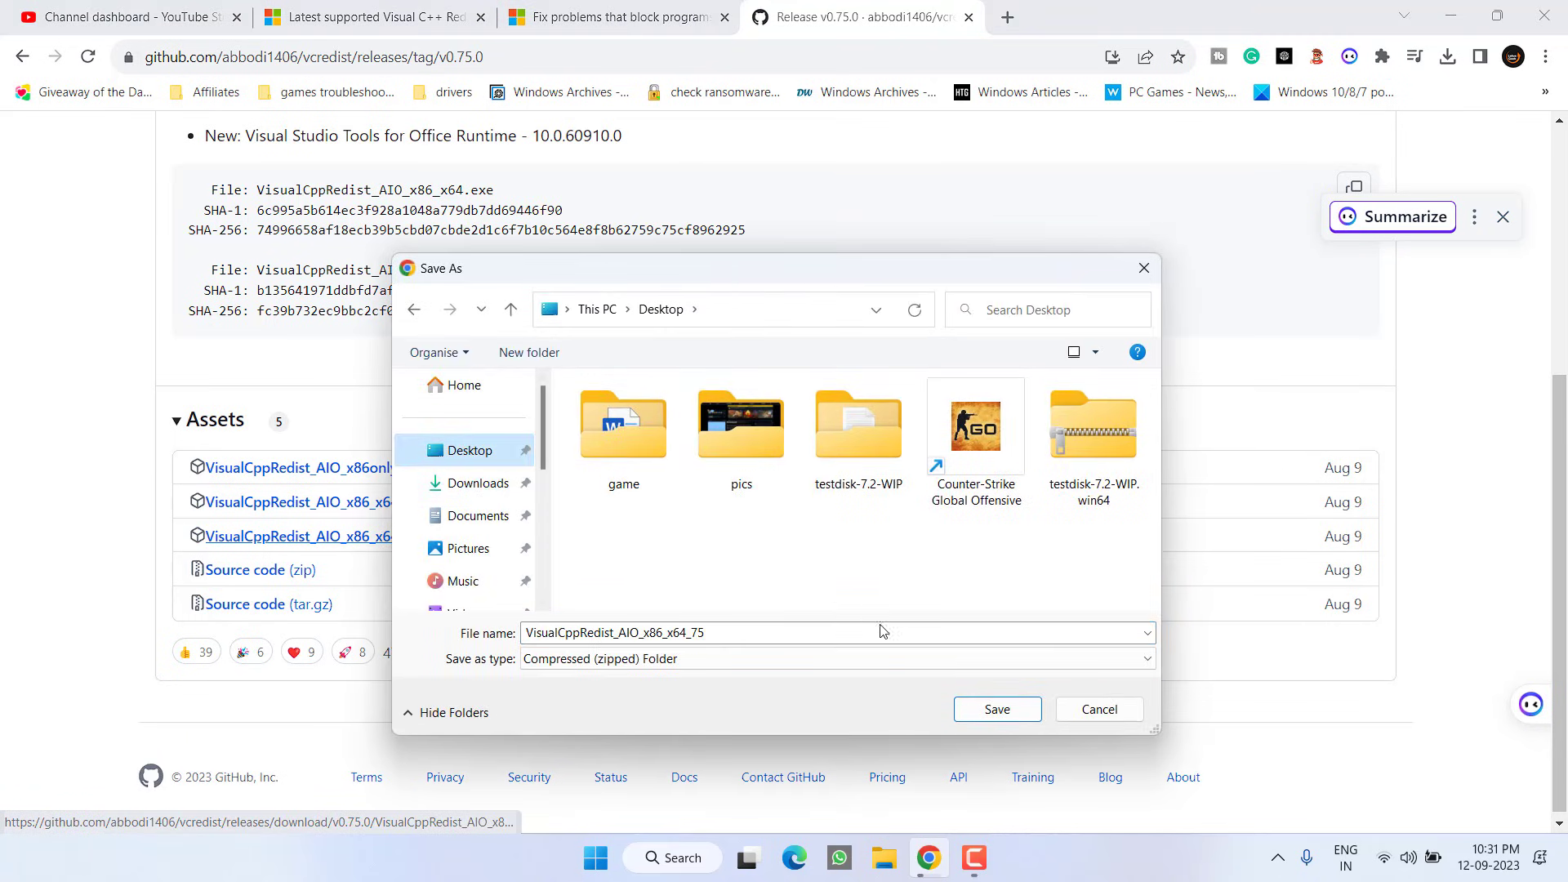
left_click(996, 709)
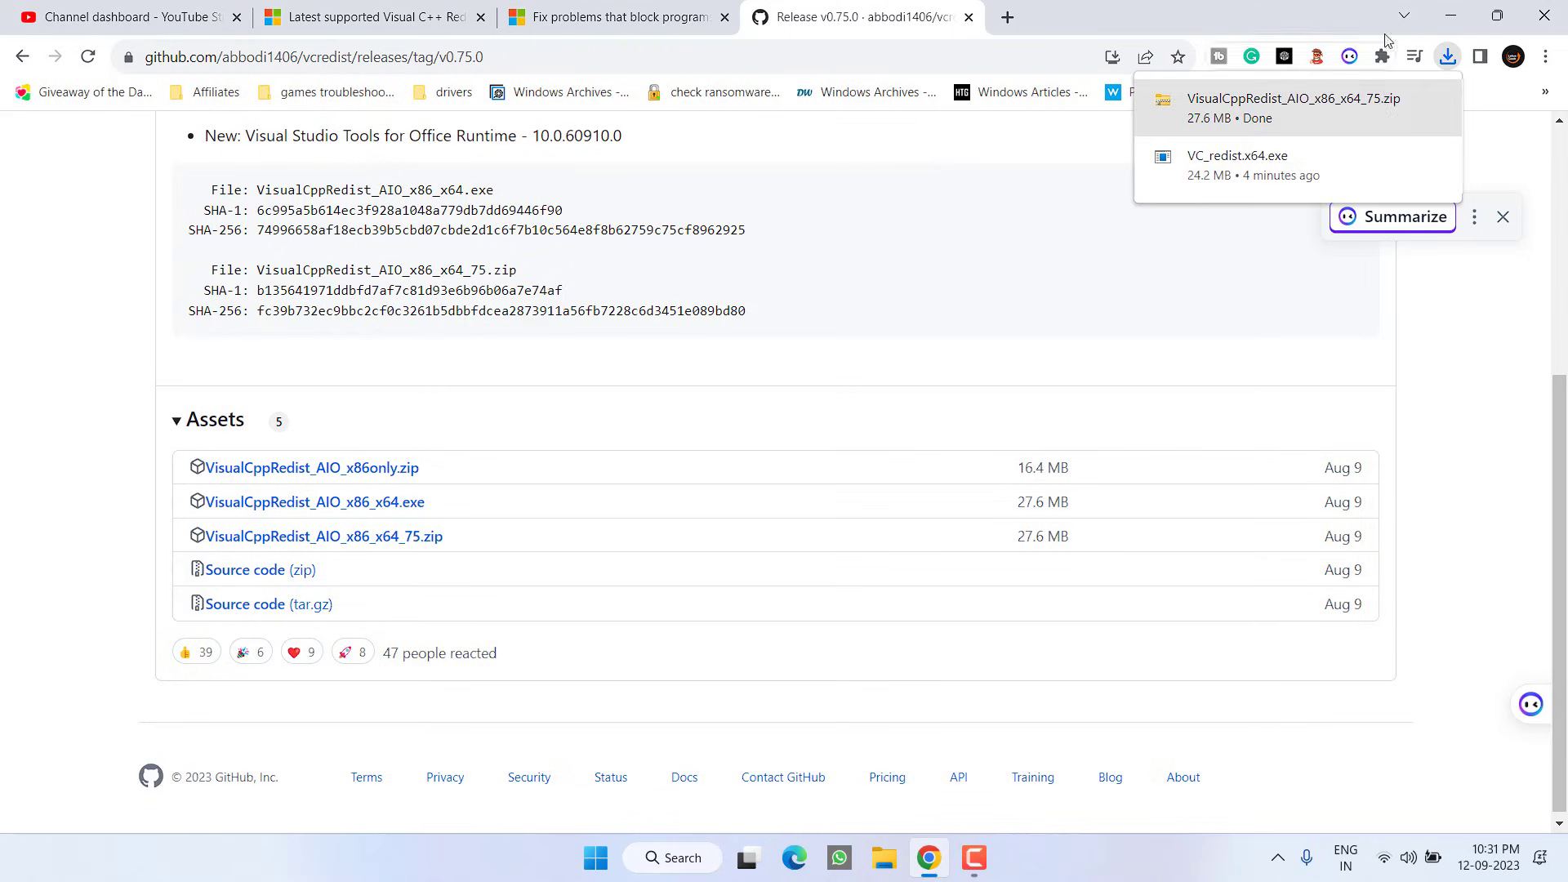
Step: Copy the VisualCppRedist_AIO_x86_x64 installer from the downloaded zip onto the desktop
left_click(1446, 18)
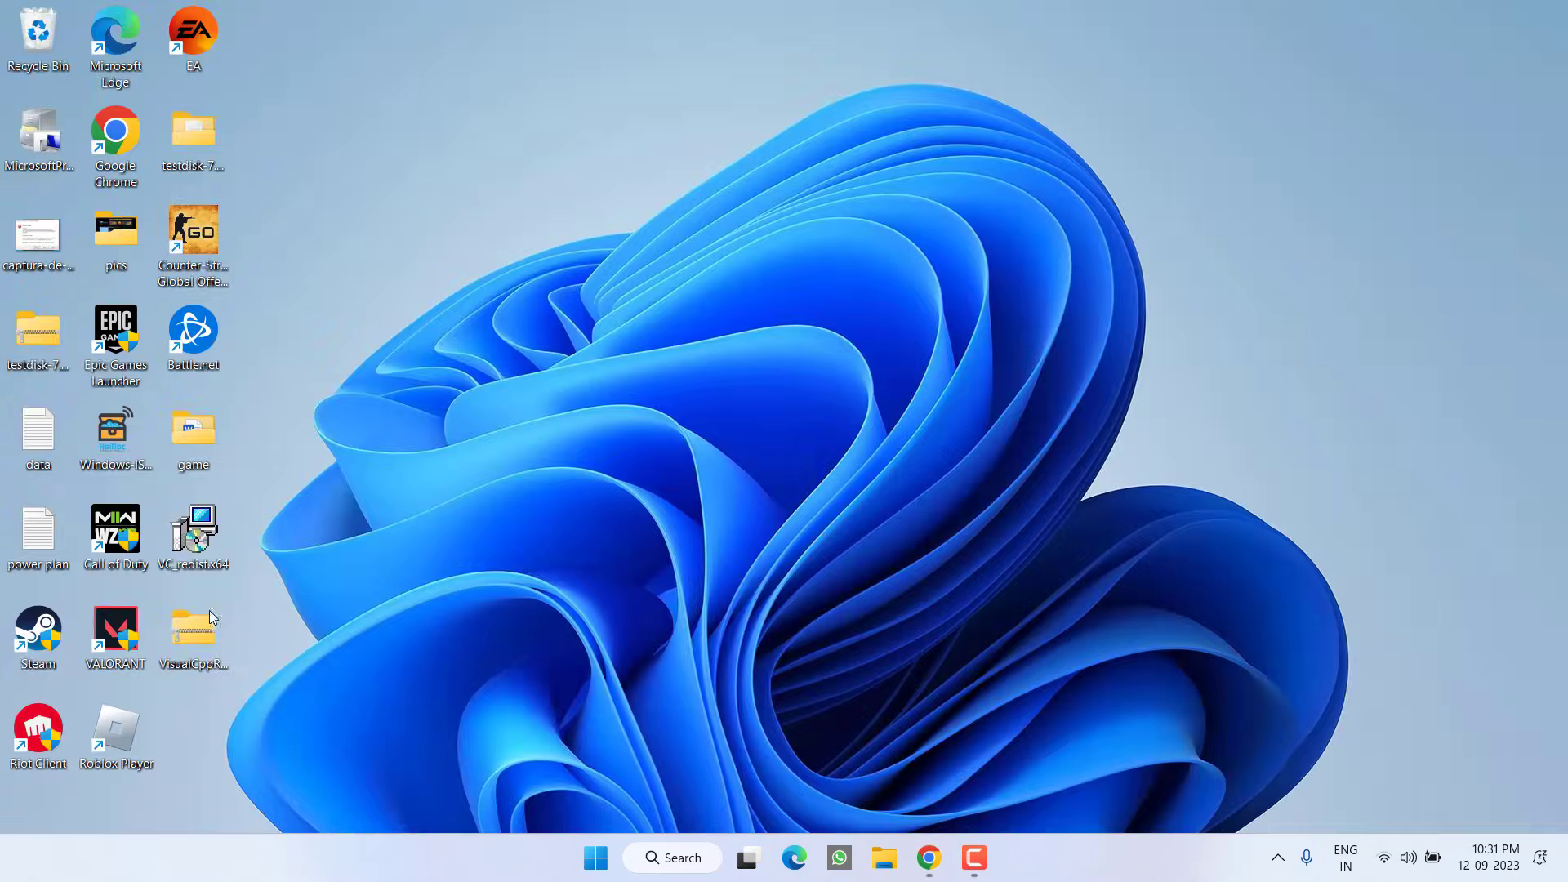
double_click(204, 623)
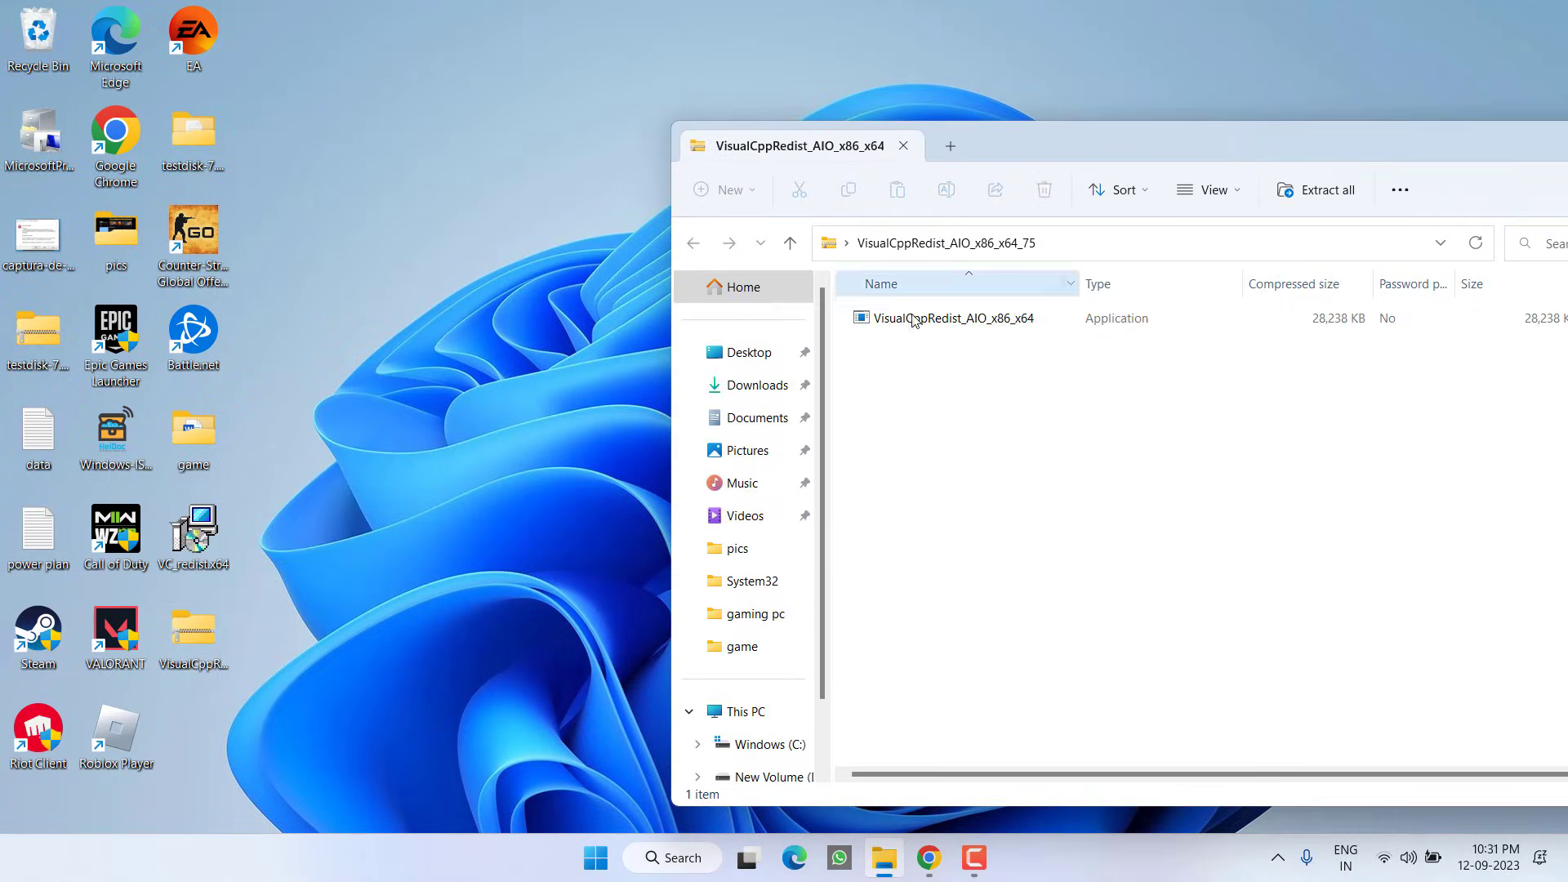
left_click(913, 320)
left_click_drag(923, 324, 446, 459)
left_click_drag(1070, 153, 693, 98)
Step: Close Explorer and start the copied Visual C++ AIO setup, which begins extracting files
left_click(1344, 91)
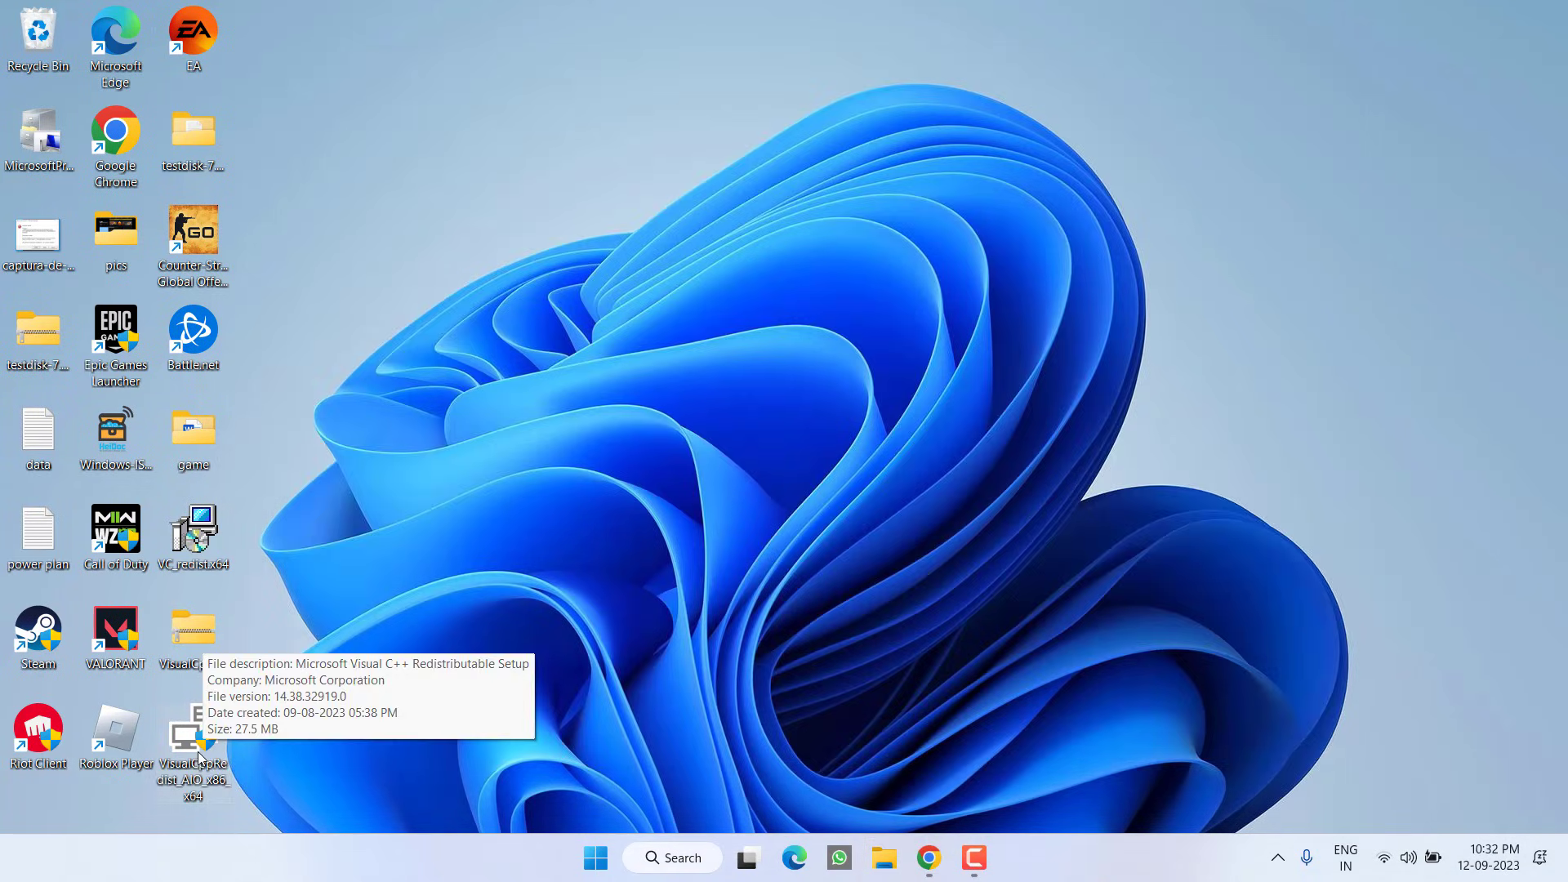
double_click(218, 767)
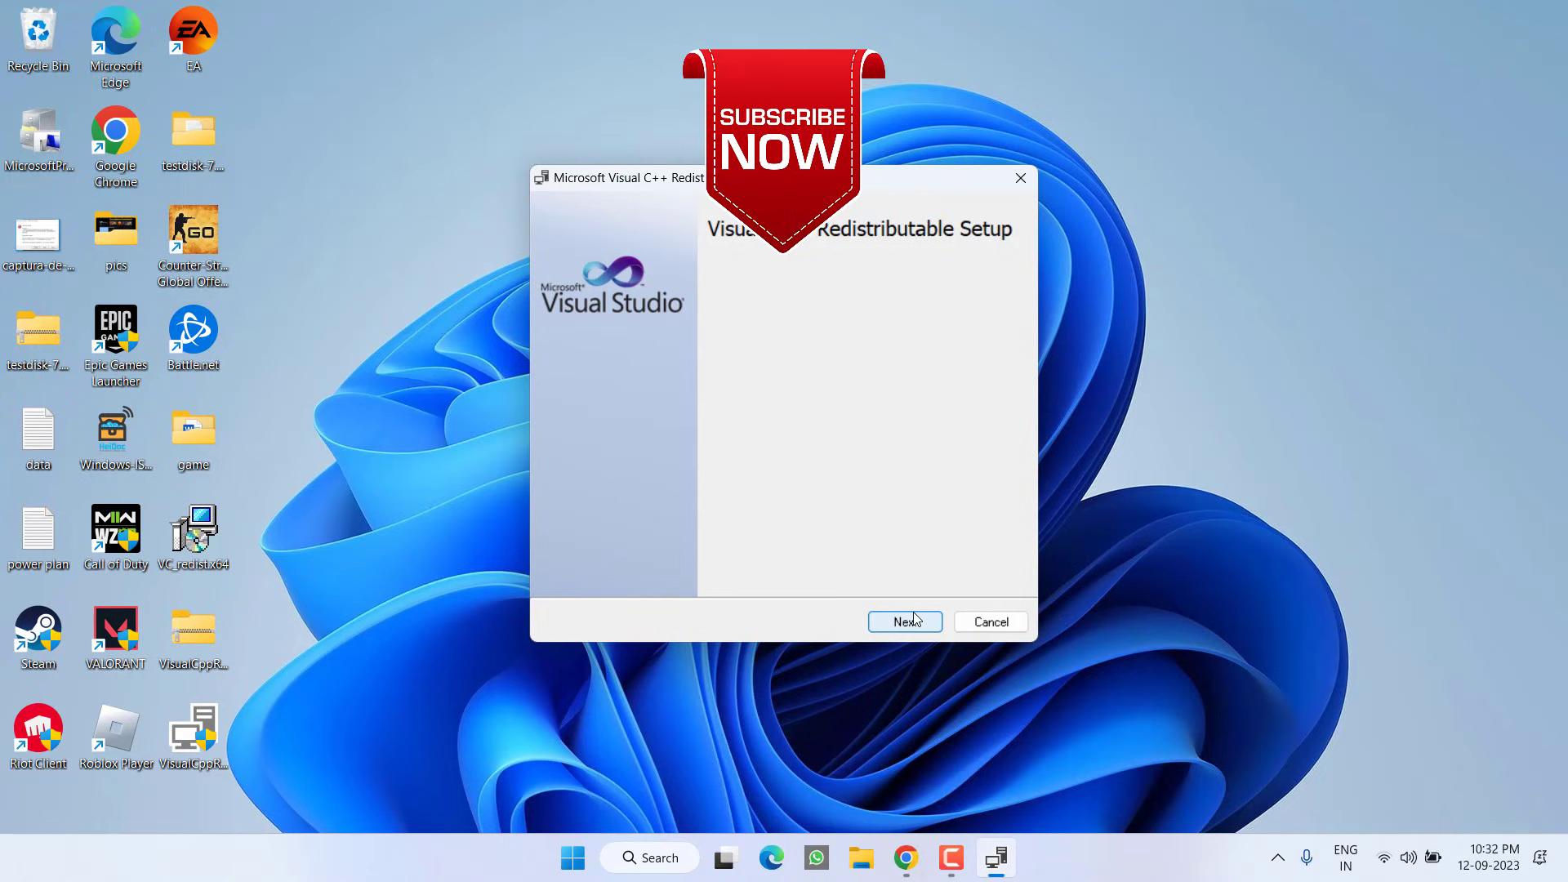
left_click(913, 614)
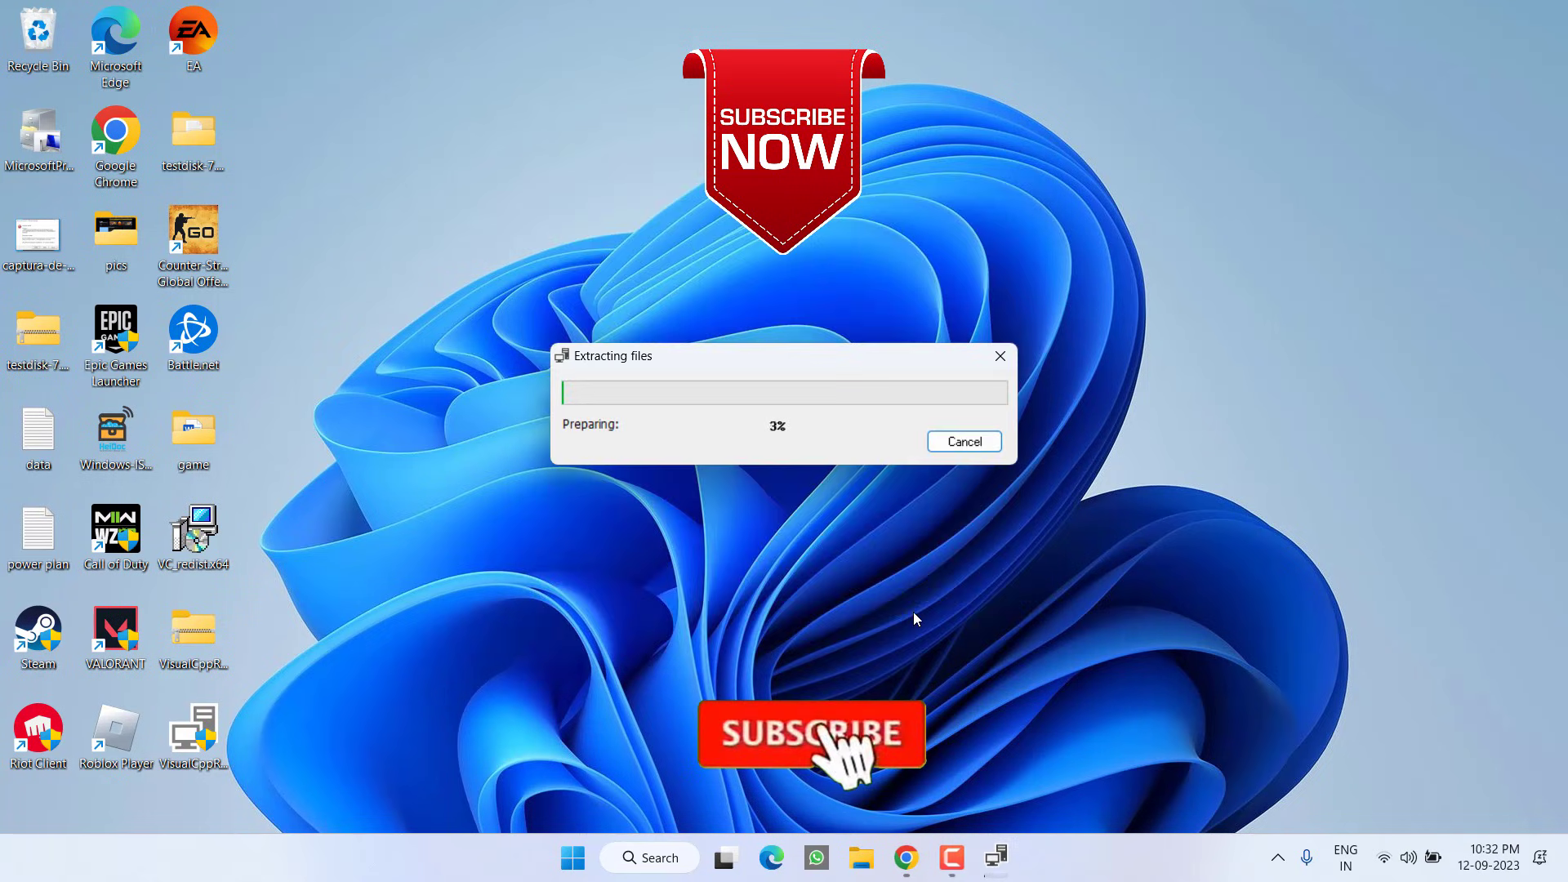